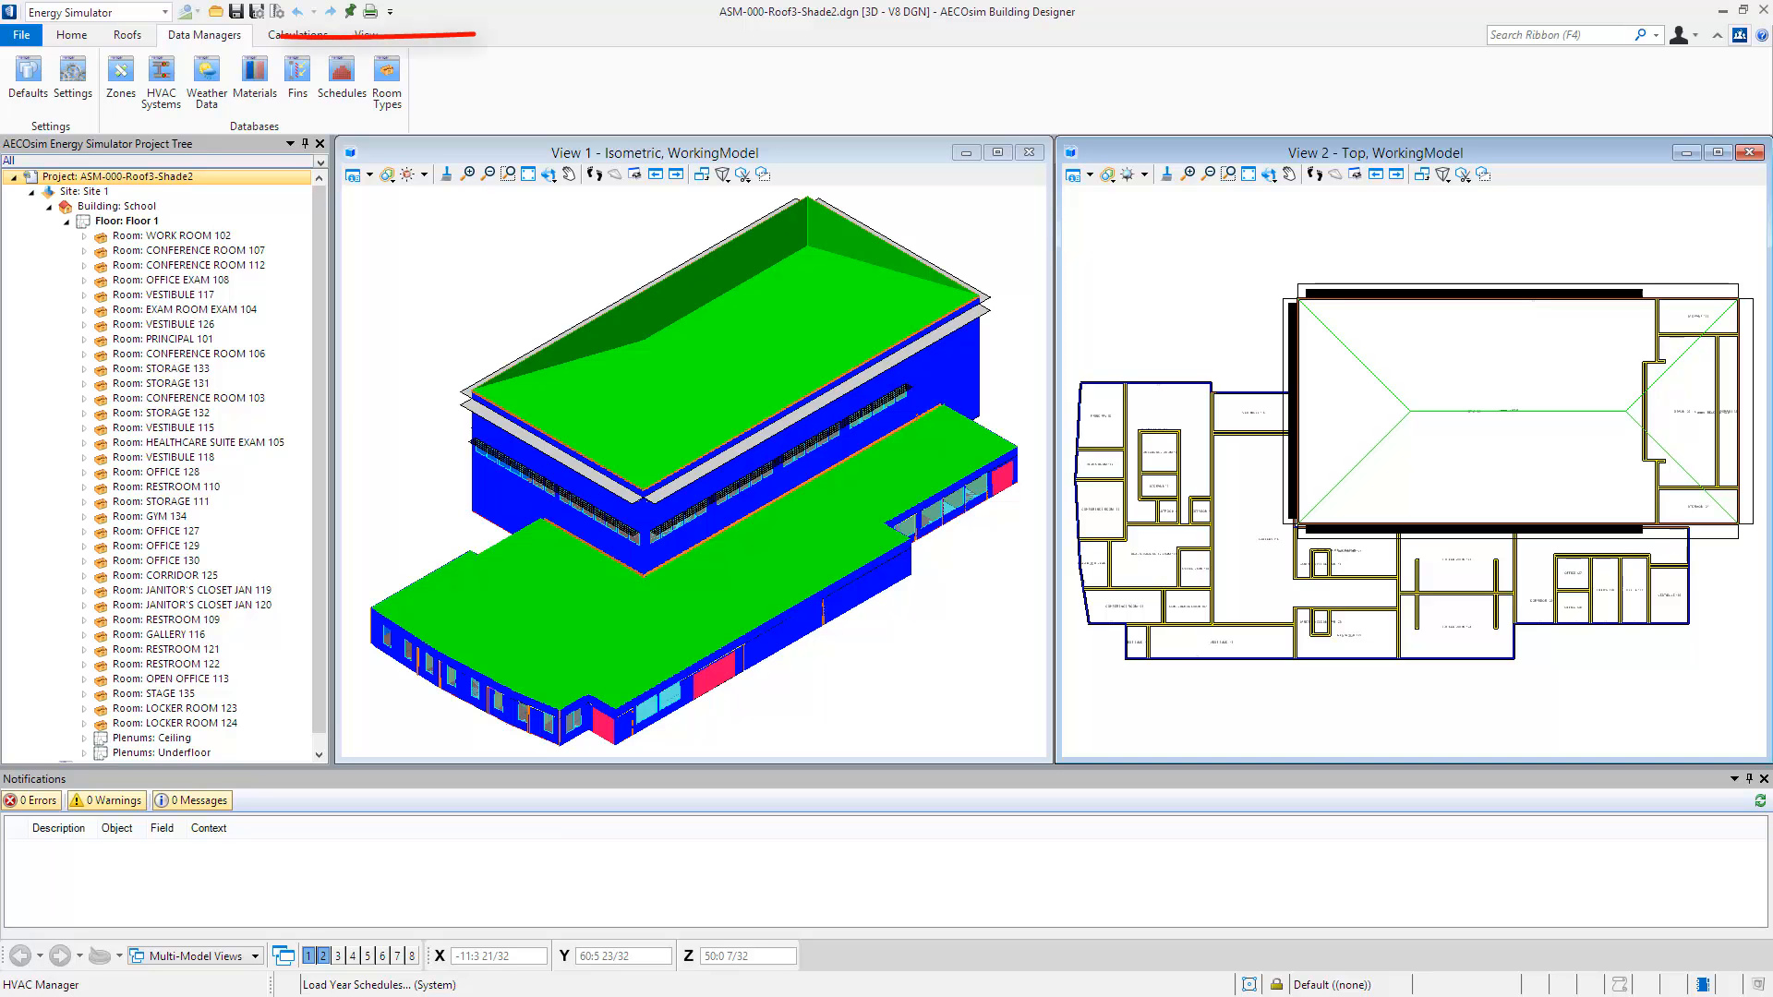
# Open the HVAC systems manager, display the PTAC Air-Cooled DX with Electric Heat diagram, and rearrange the toolbox and systems list for visibility.
pyautogui.click(162, 83)
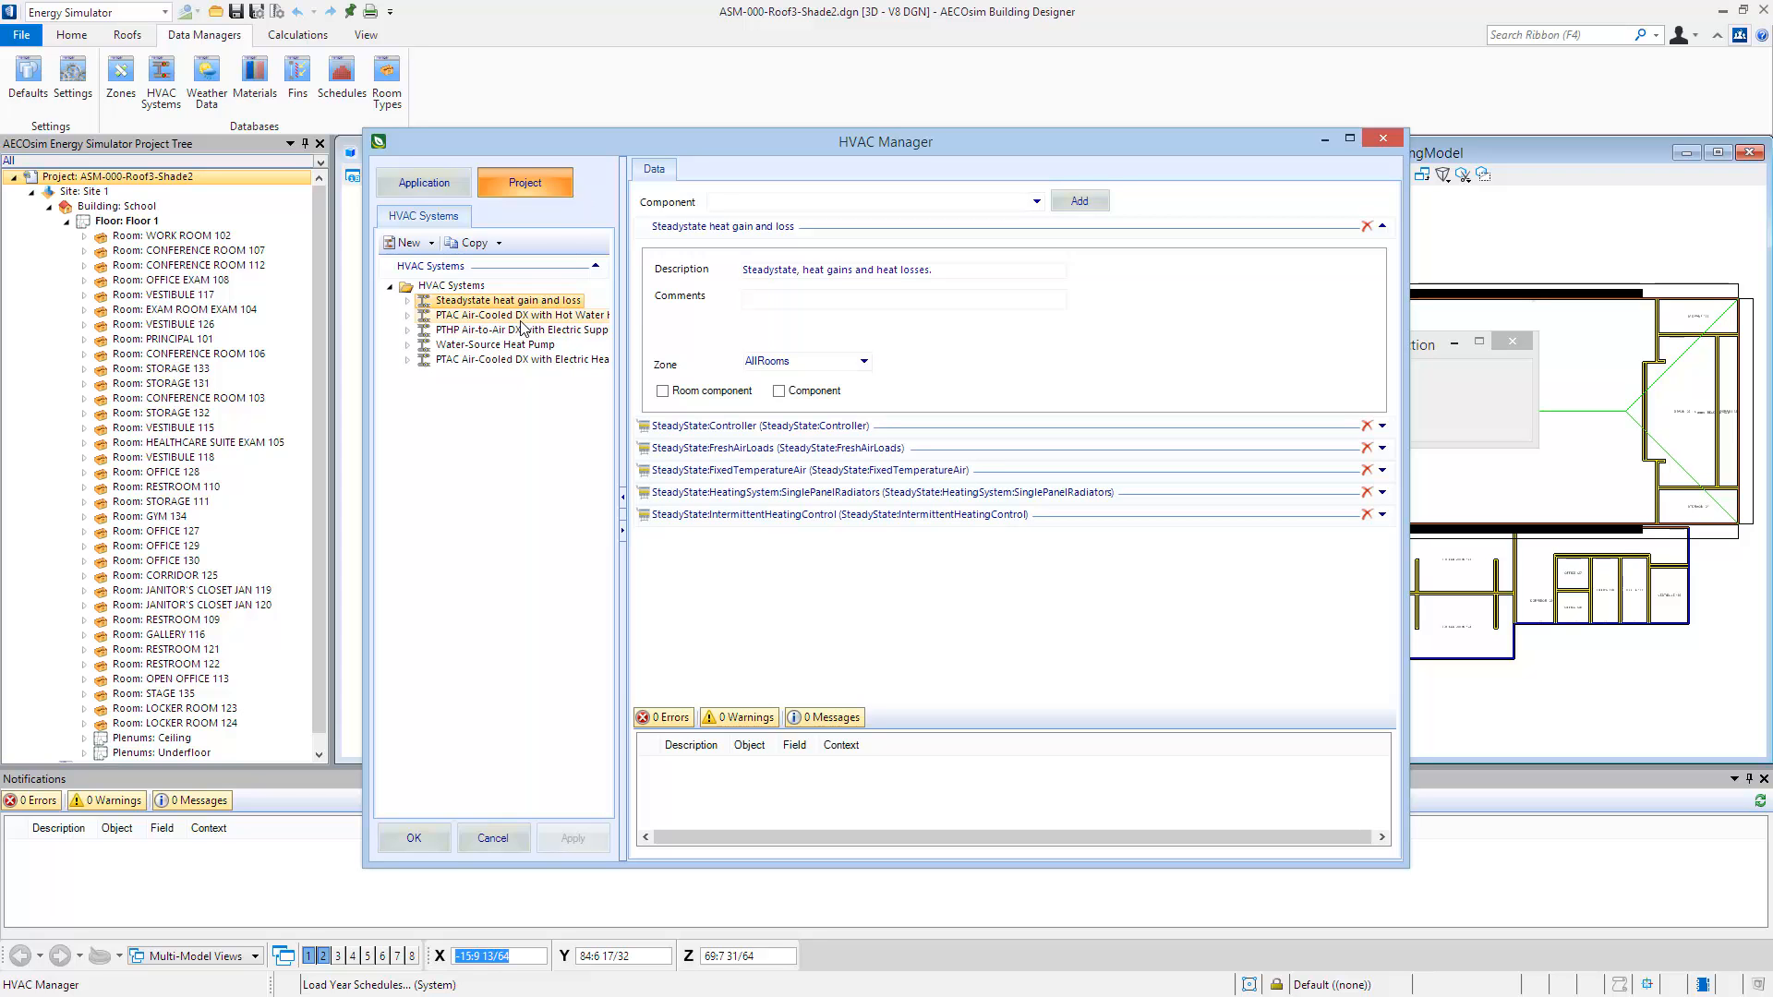
pyautogui.doubleClick(507, 369)
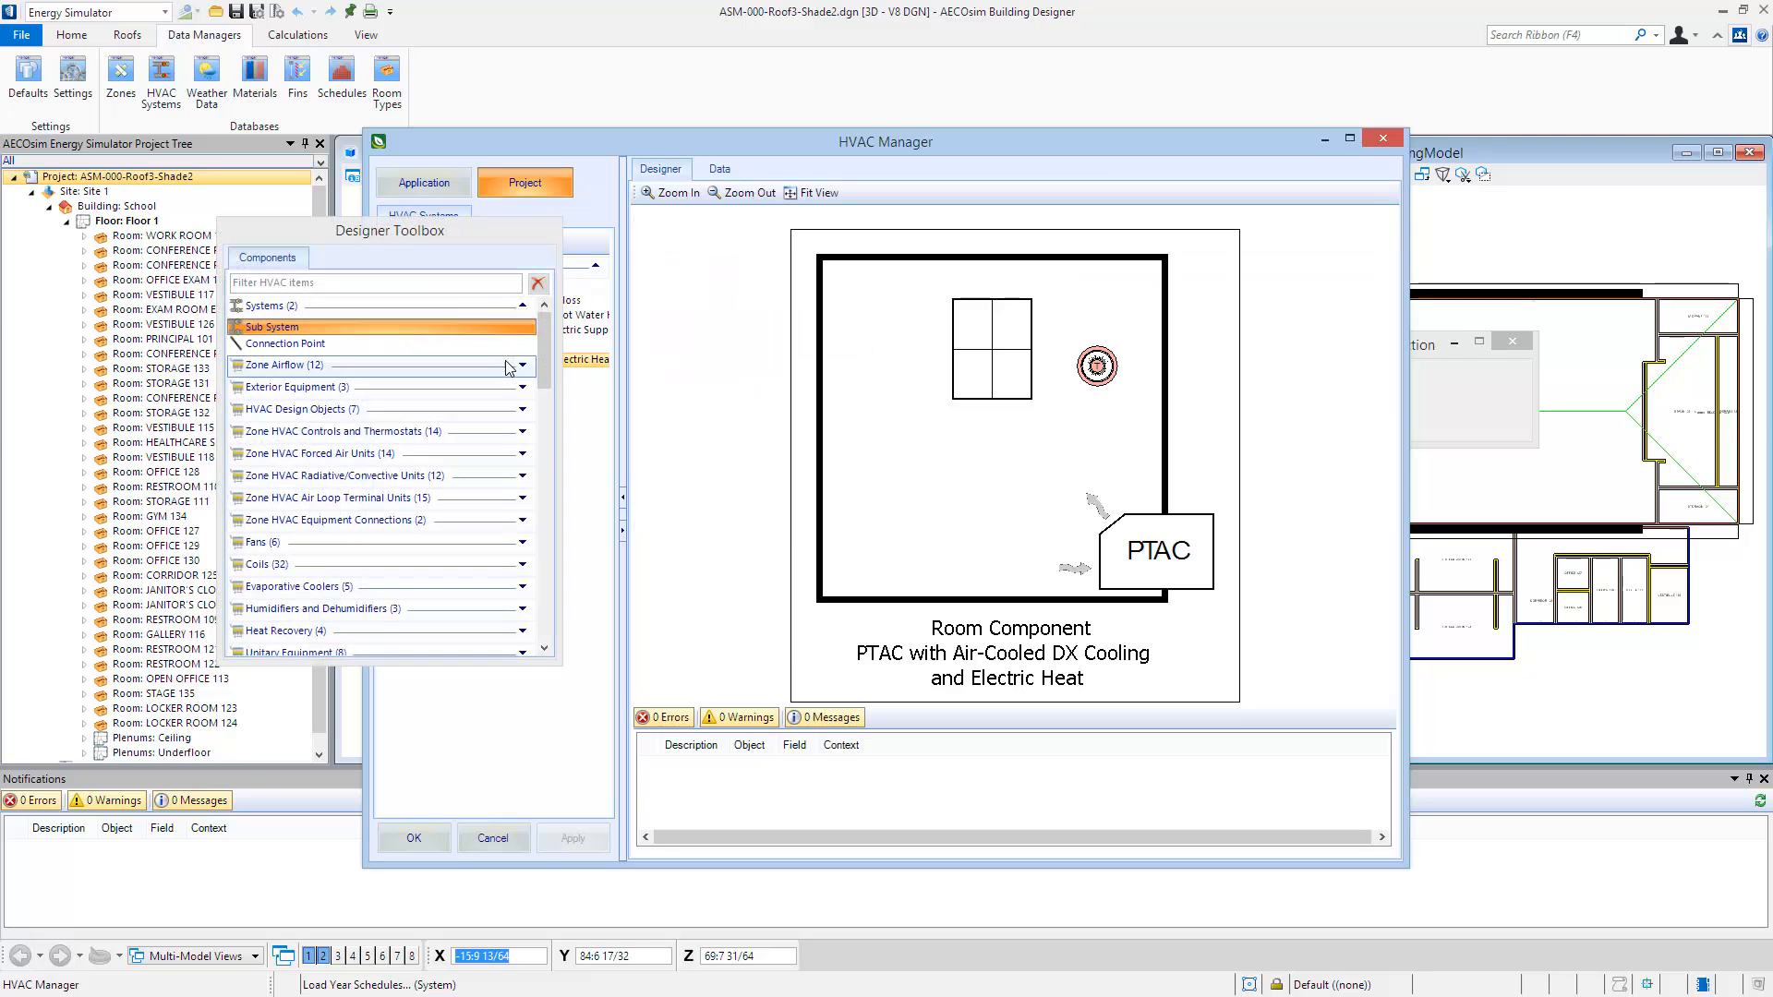
pyautogui.moveTo(404, 240); pyautogui.dragTo(181, 255)
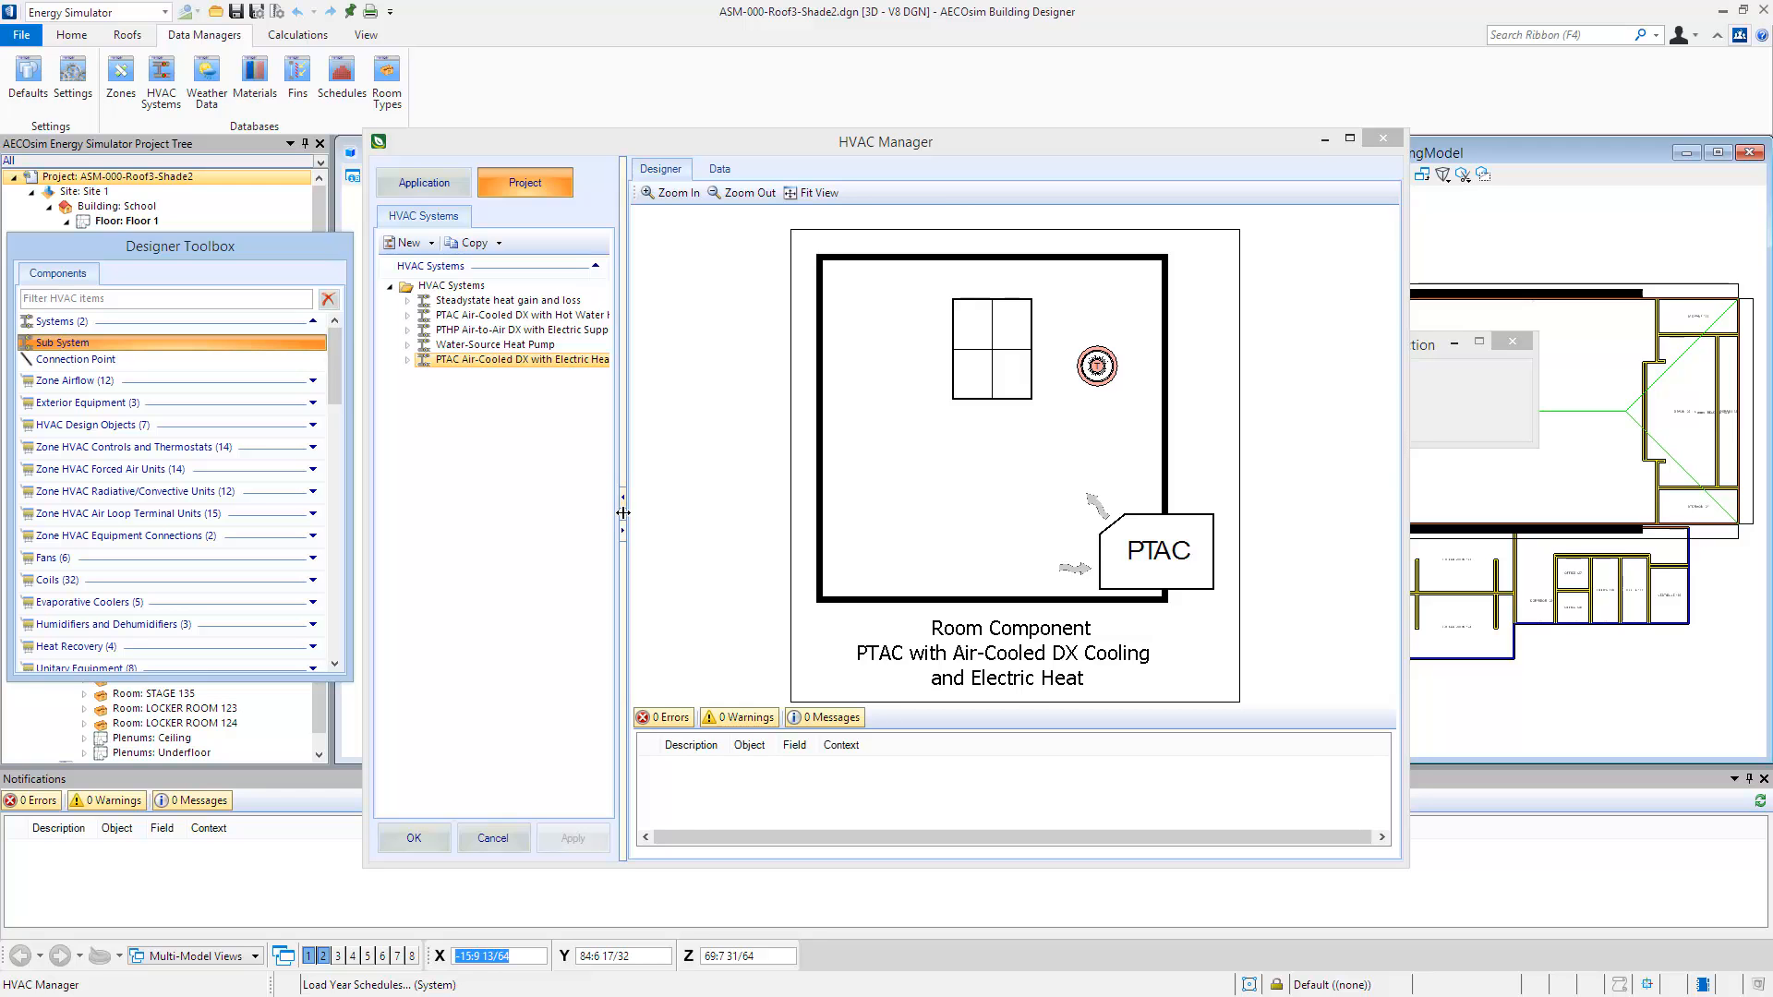
pyautogui.moveTo(625, 510); pyautogui.dragTo(662, 511)
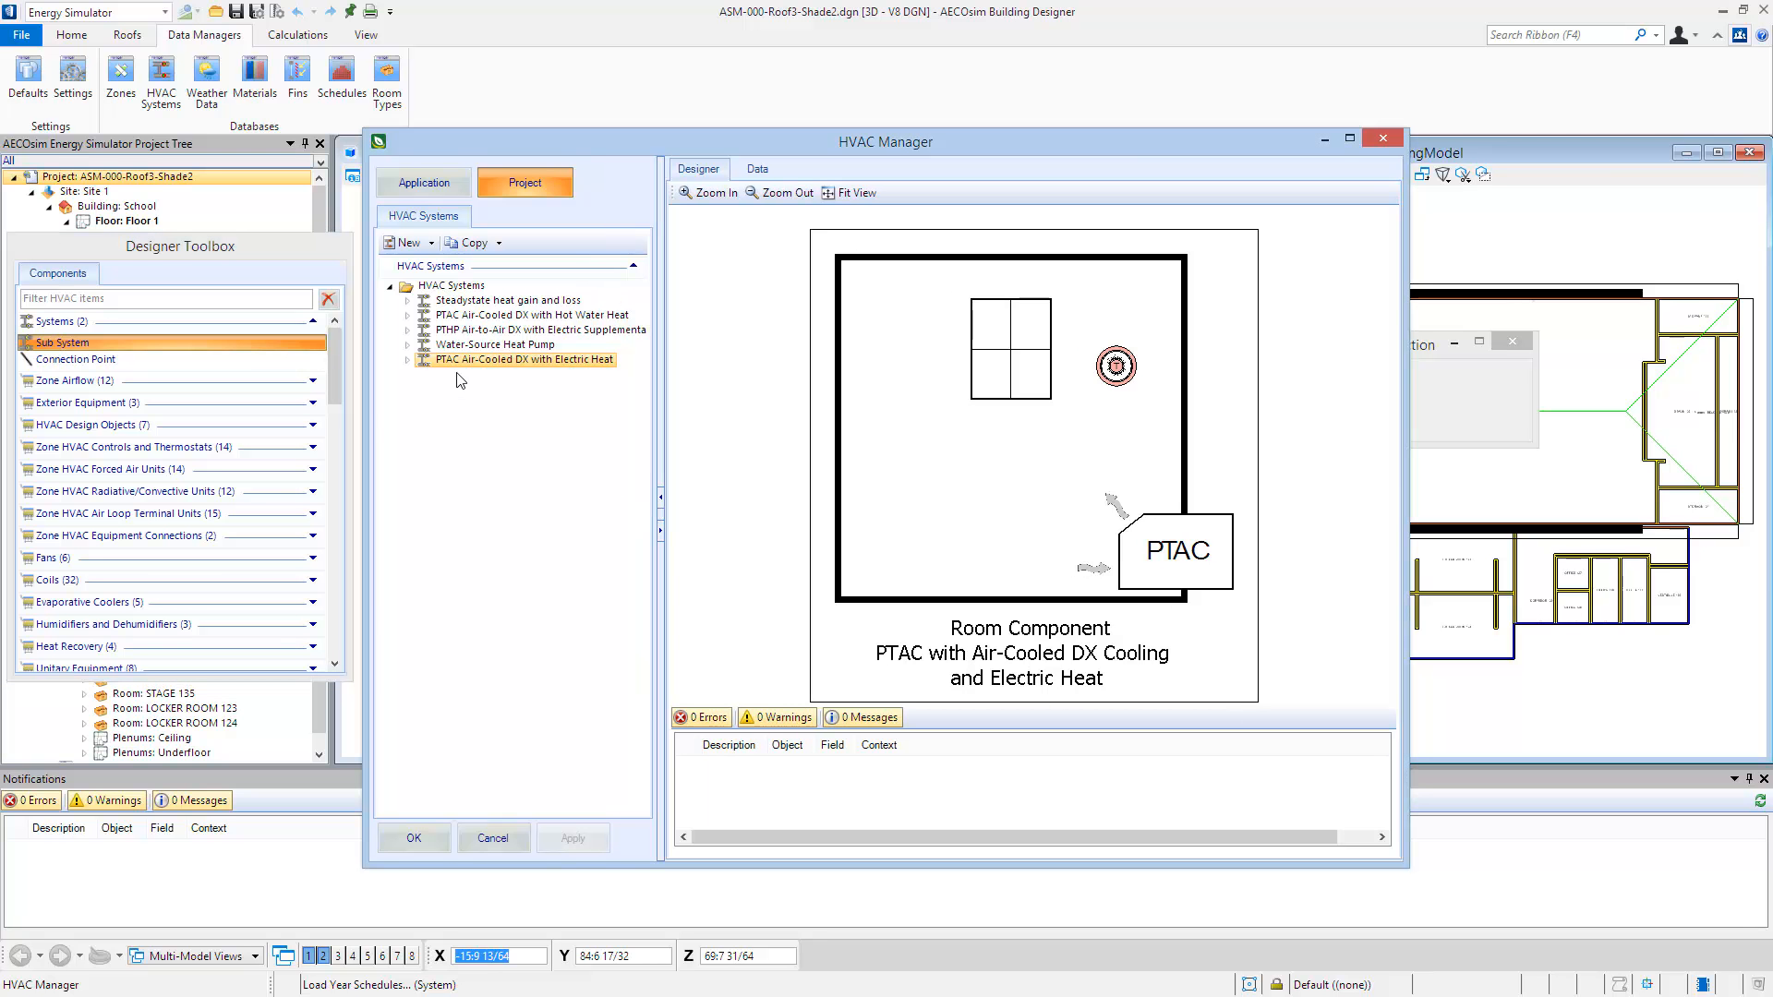
pyautogui.click(509, 360)
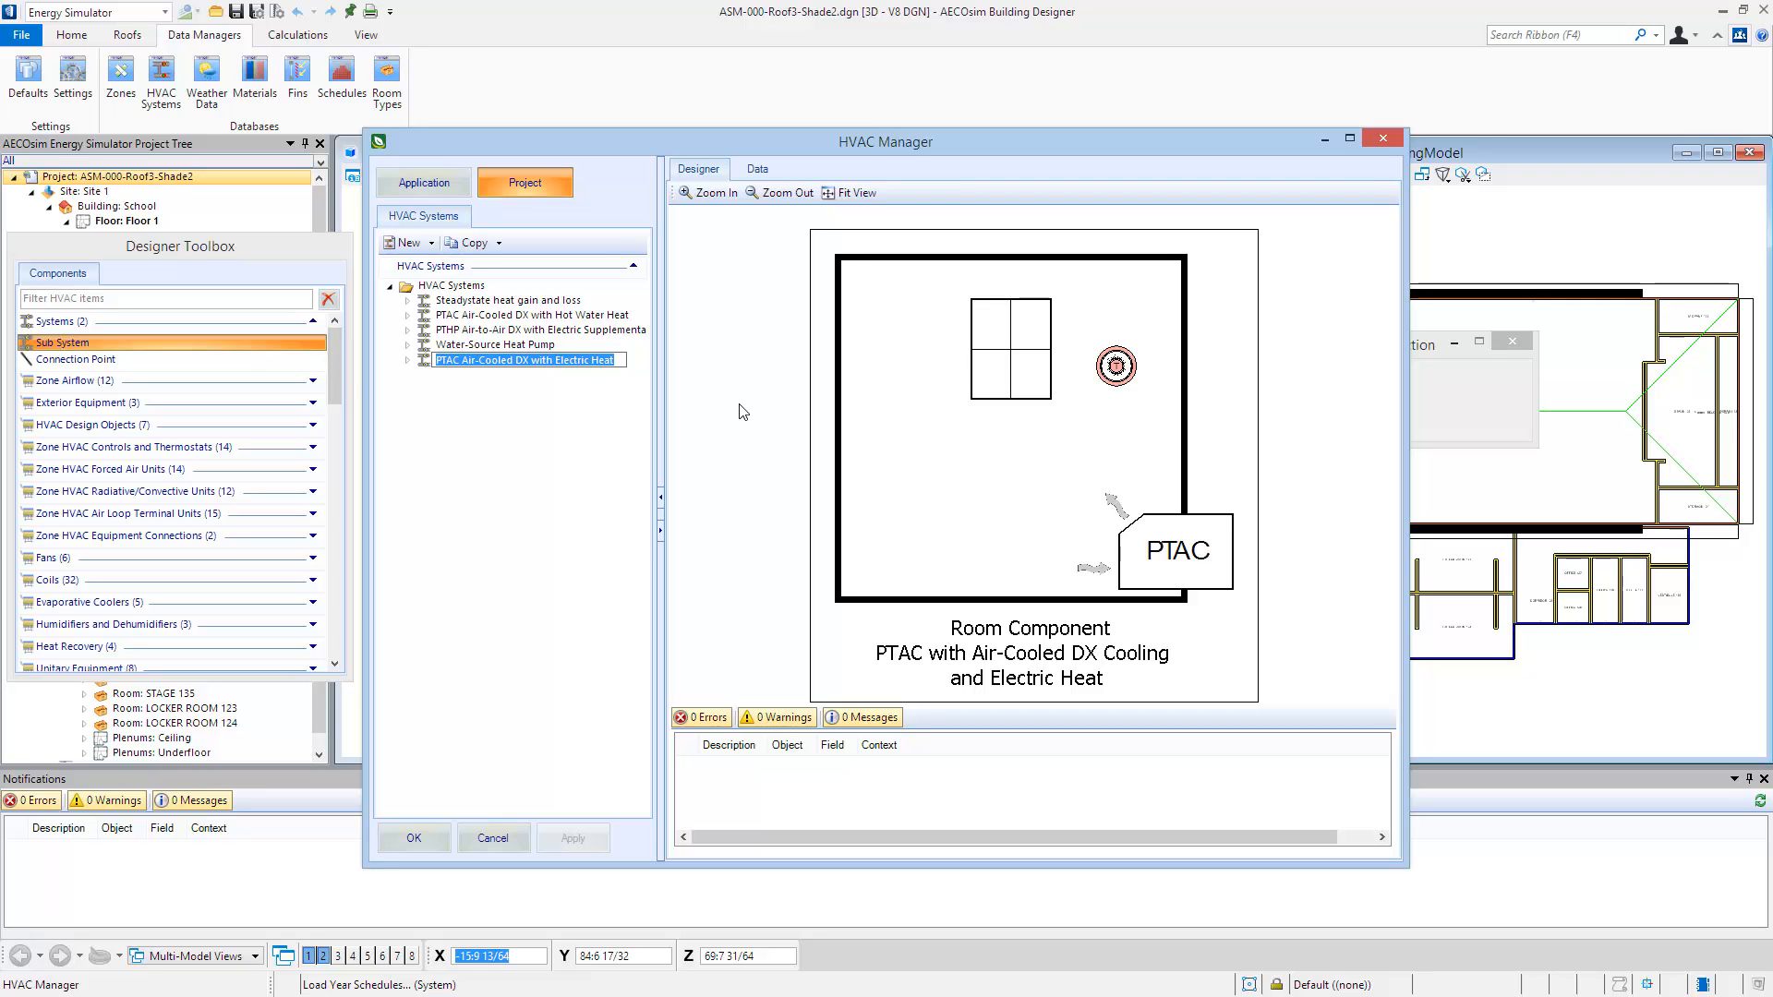
# Display the PTAC Air-Cooled DX with Hot Water Heat system and examine its pump, plant loop, boiler and room component in the diagram.
pyautogui.click(450, 317)
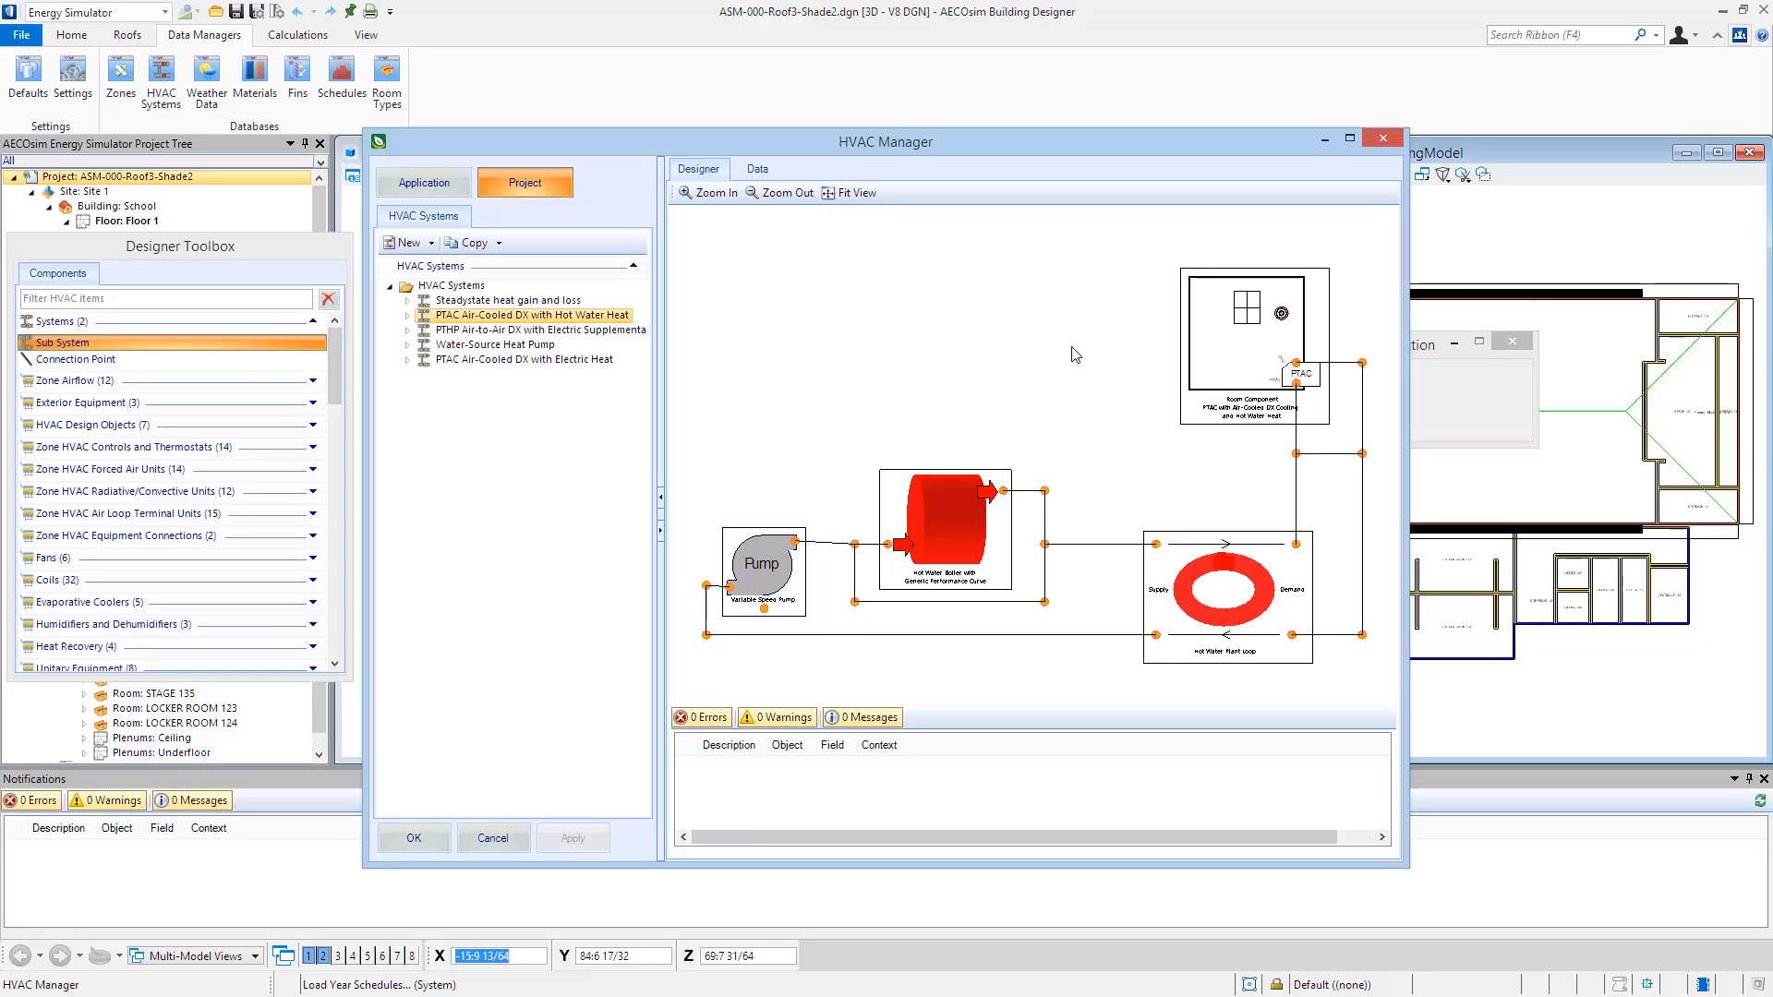
pyautogui.click(407, 316)
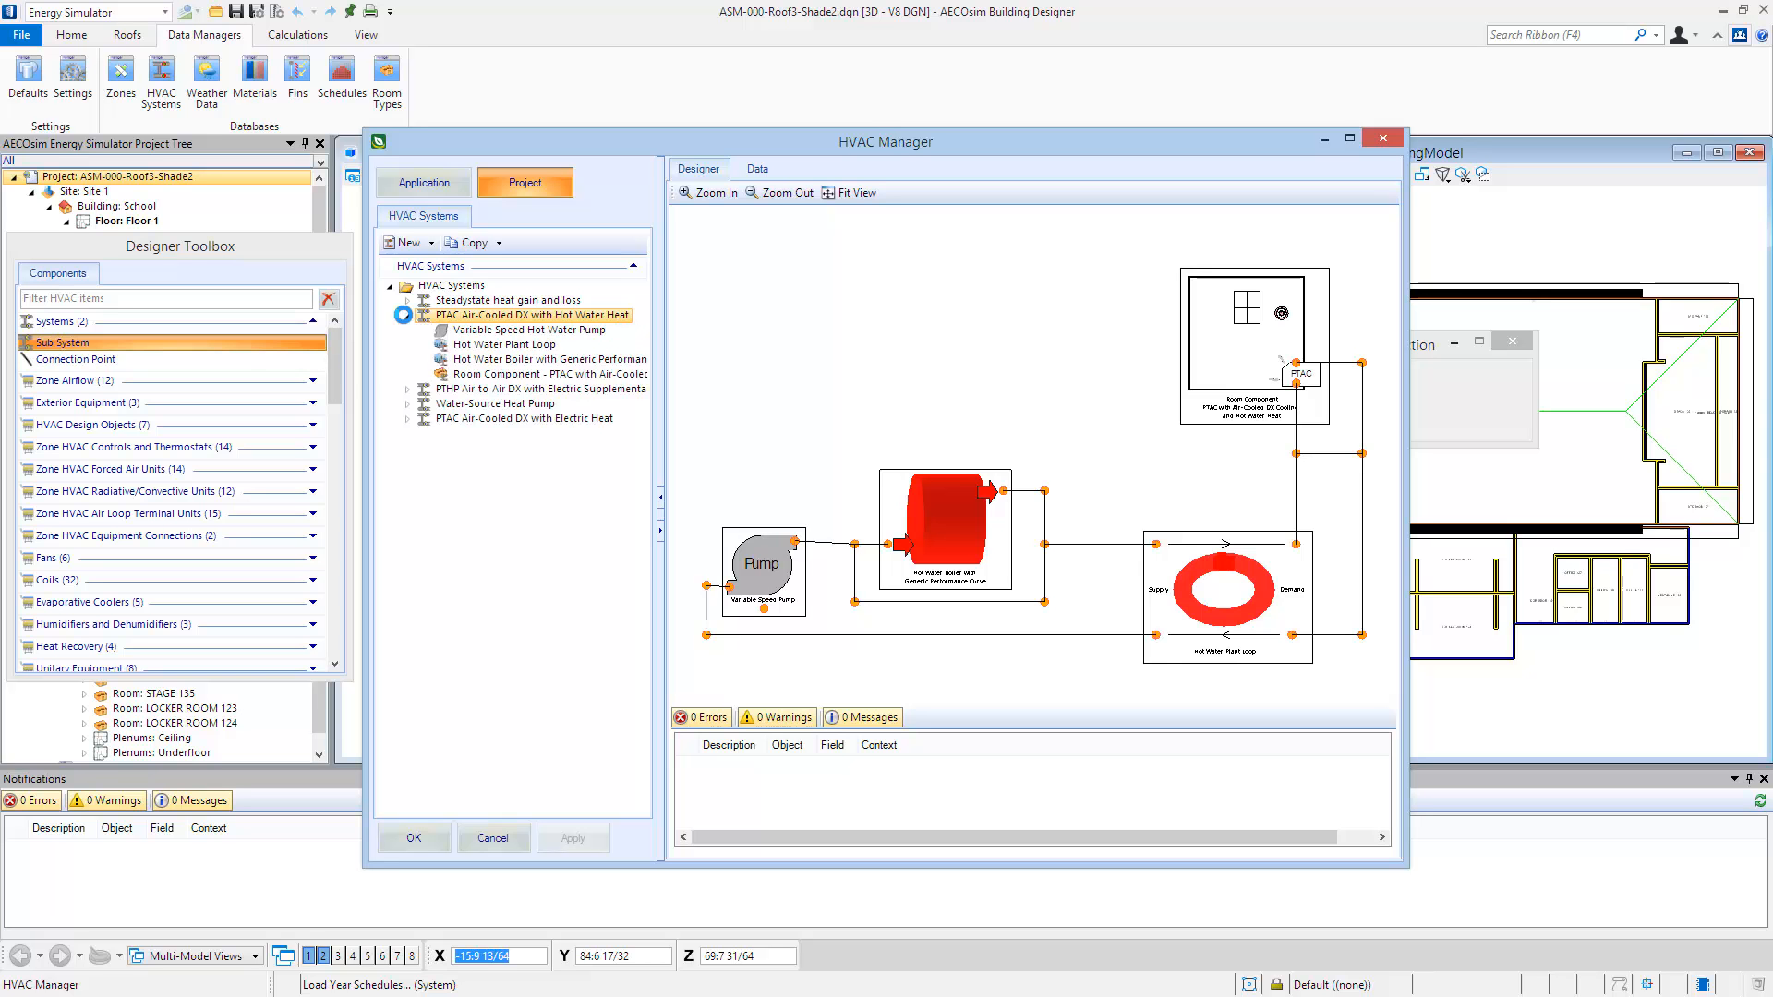
pyautogui.click(486, 330)
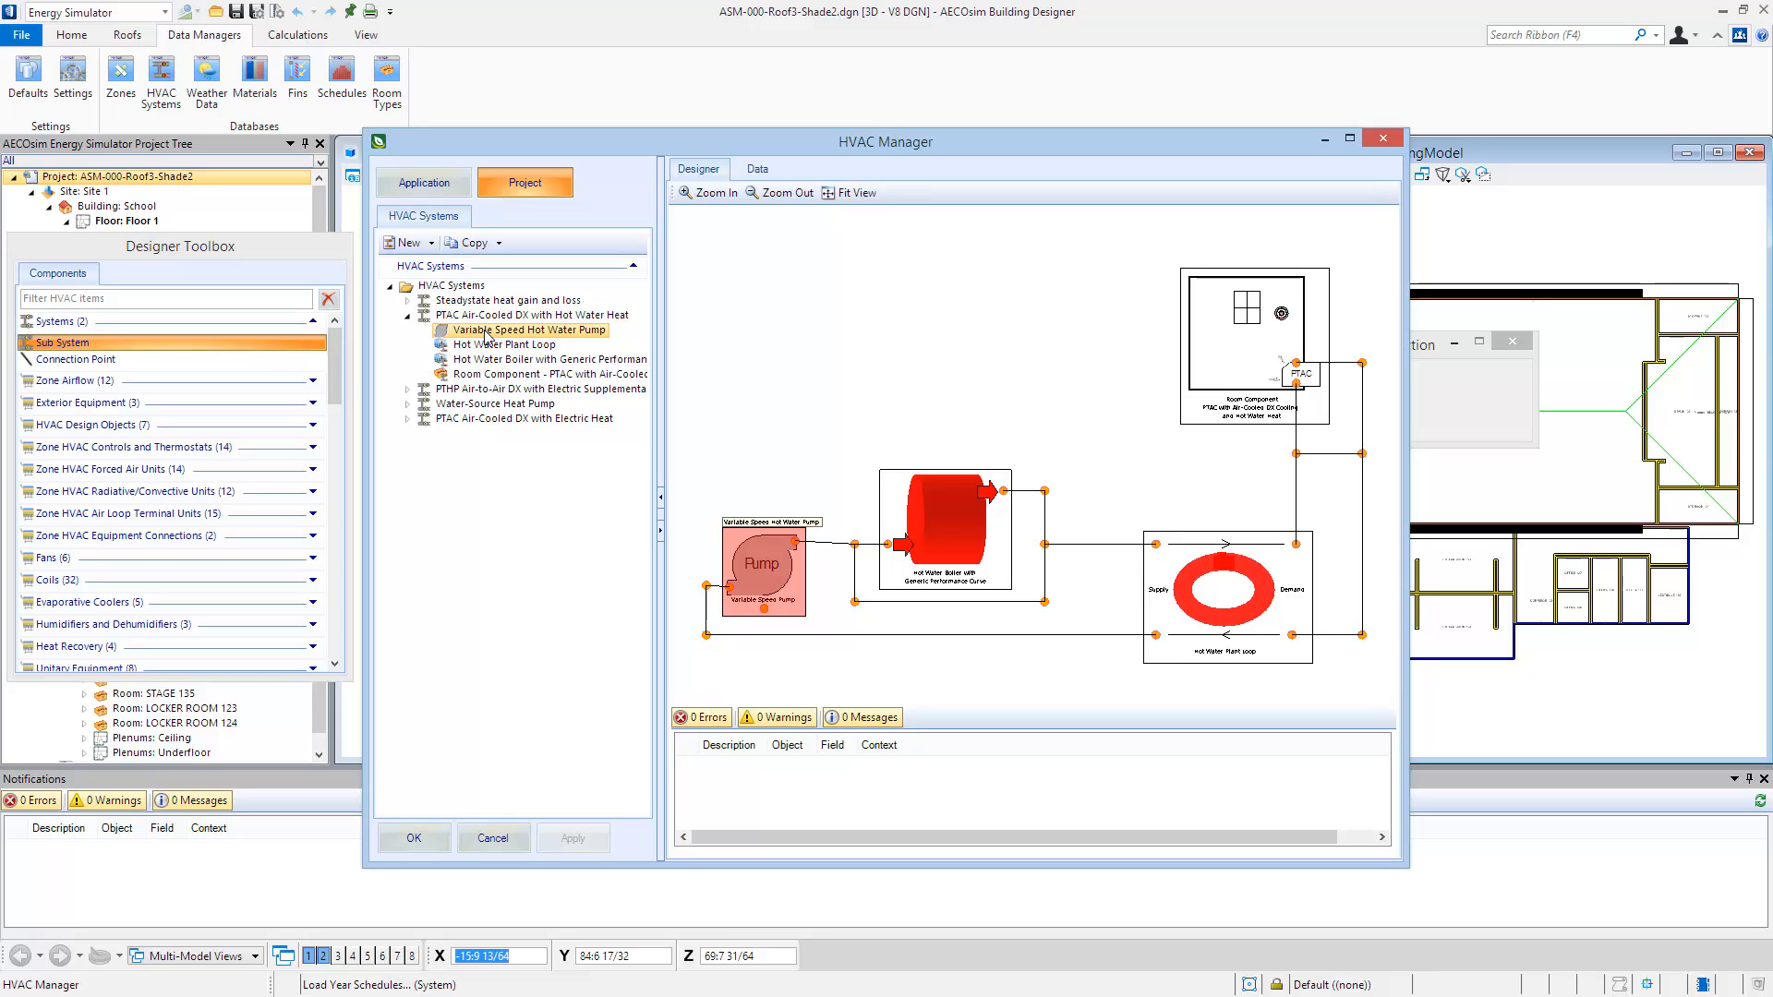
pyautogui.click(491, 345)
pyautogui.click(504, 360)
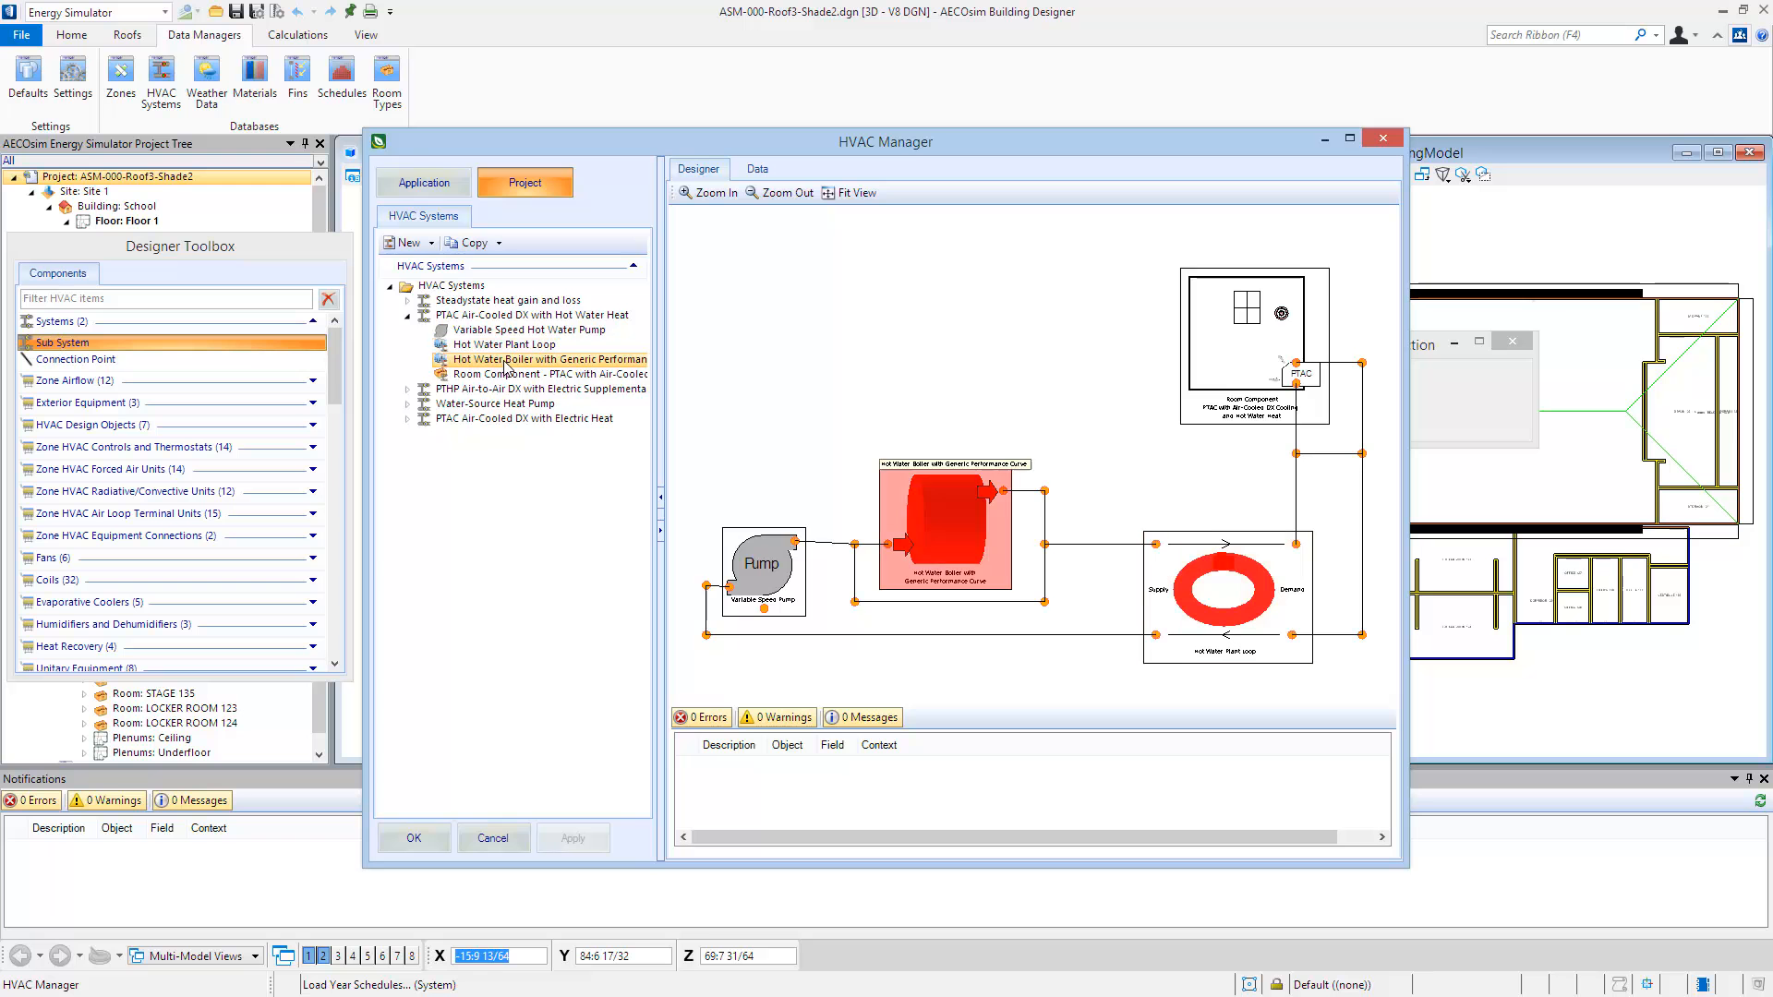
pyautogui.click(508, 375)
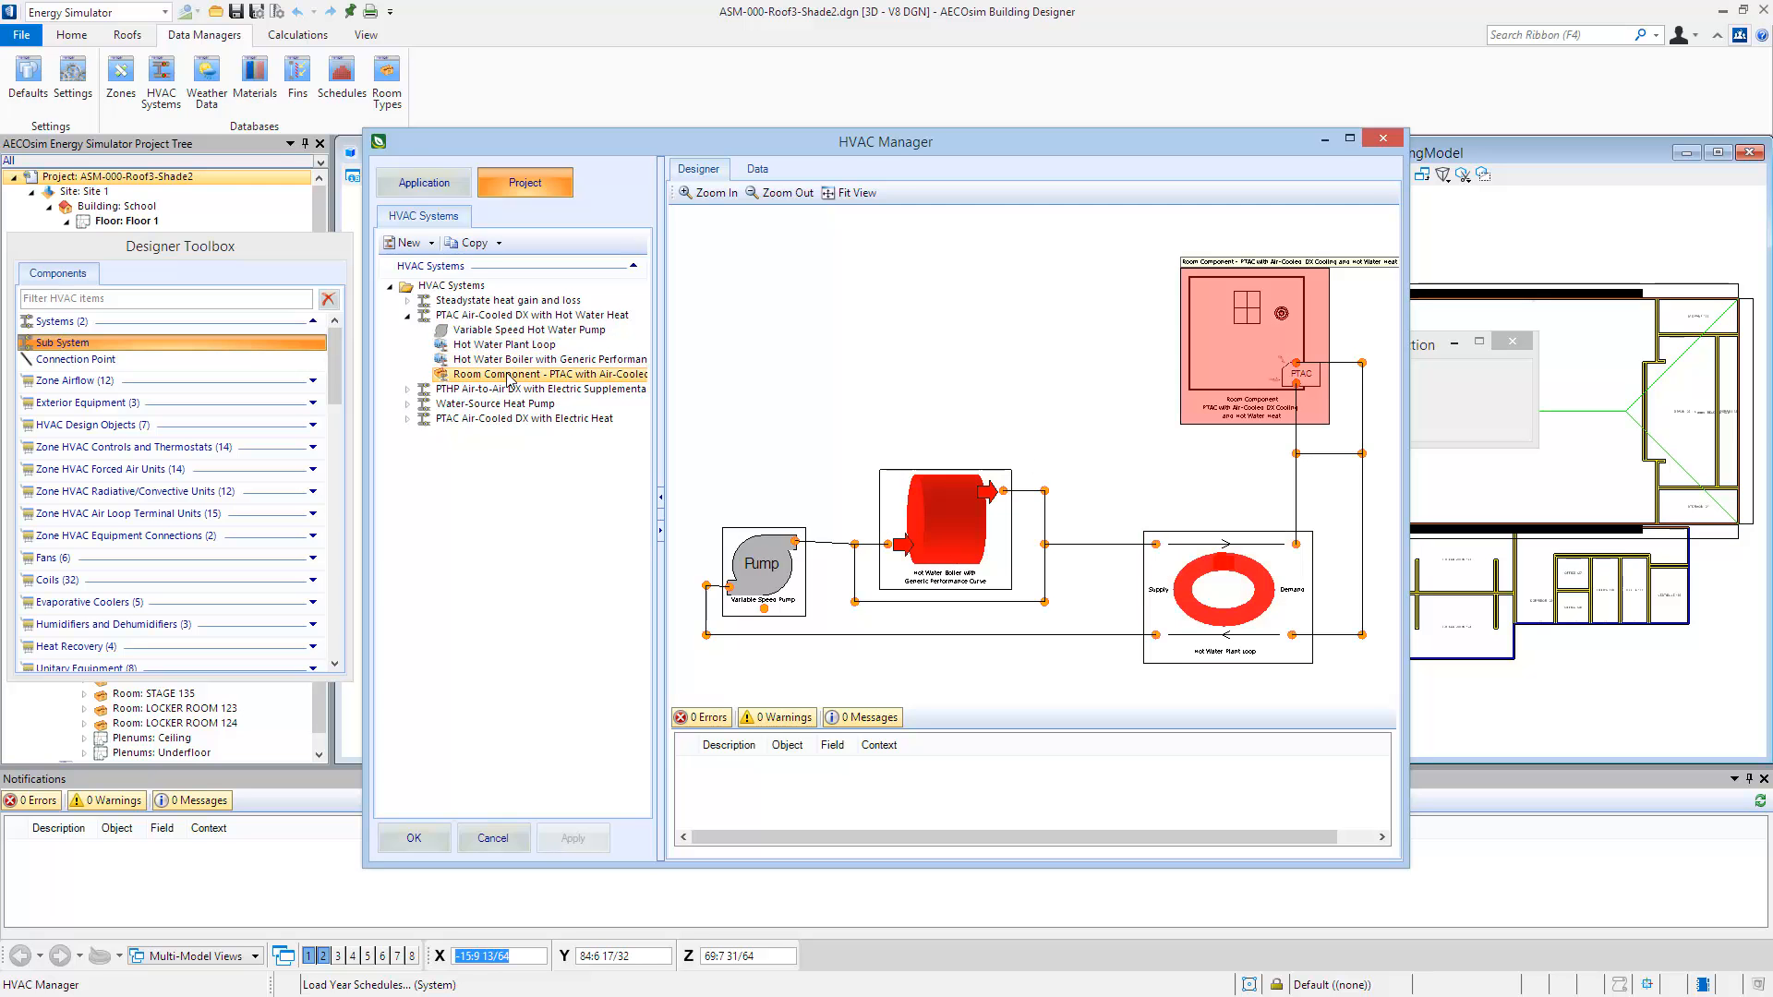
# Set the motor efficiency of the Variable Speed Hot Water Pump to 0.85 in the hot water PTAC system's data.
pyautogui.click(763, 170)
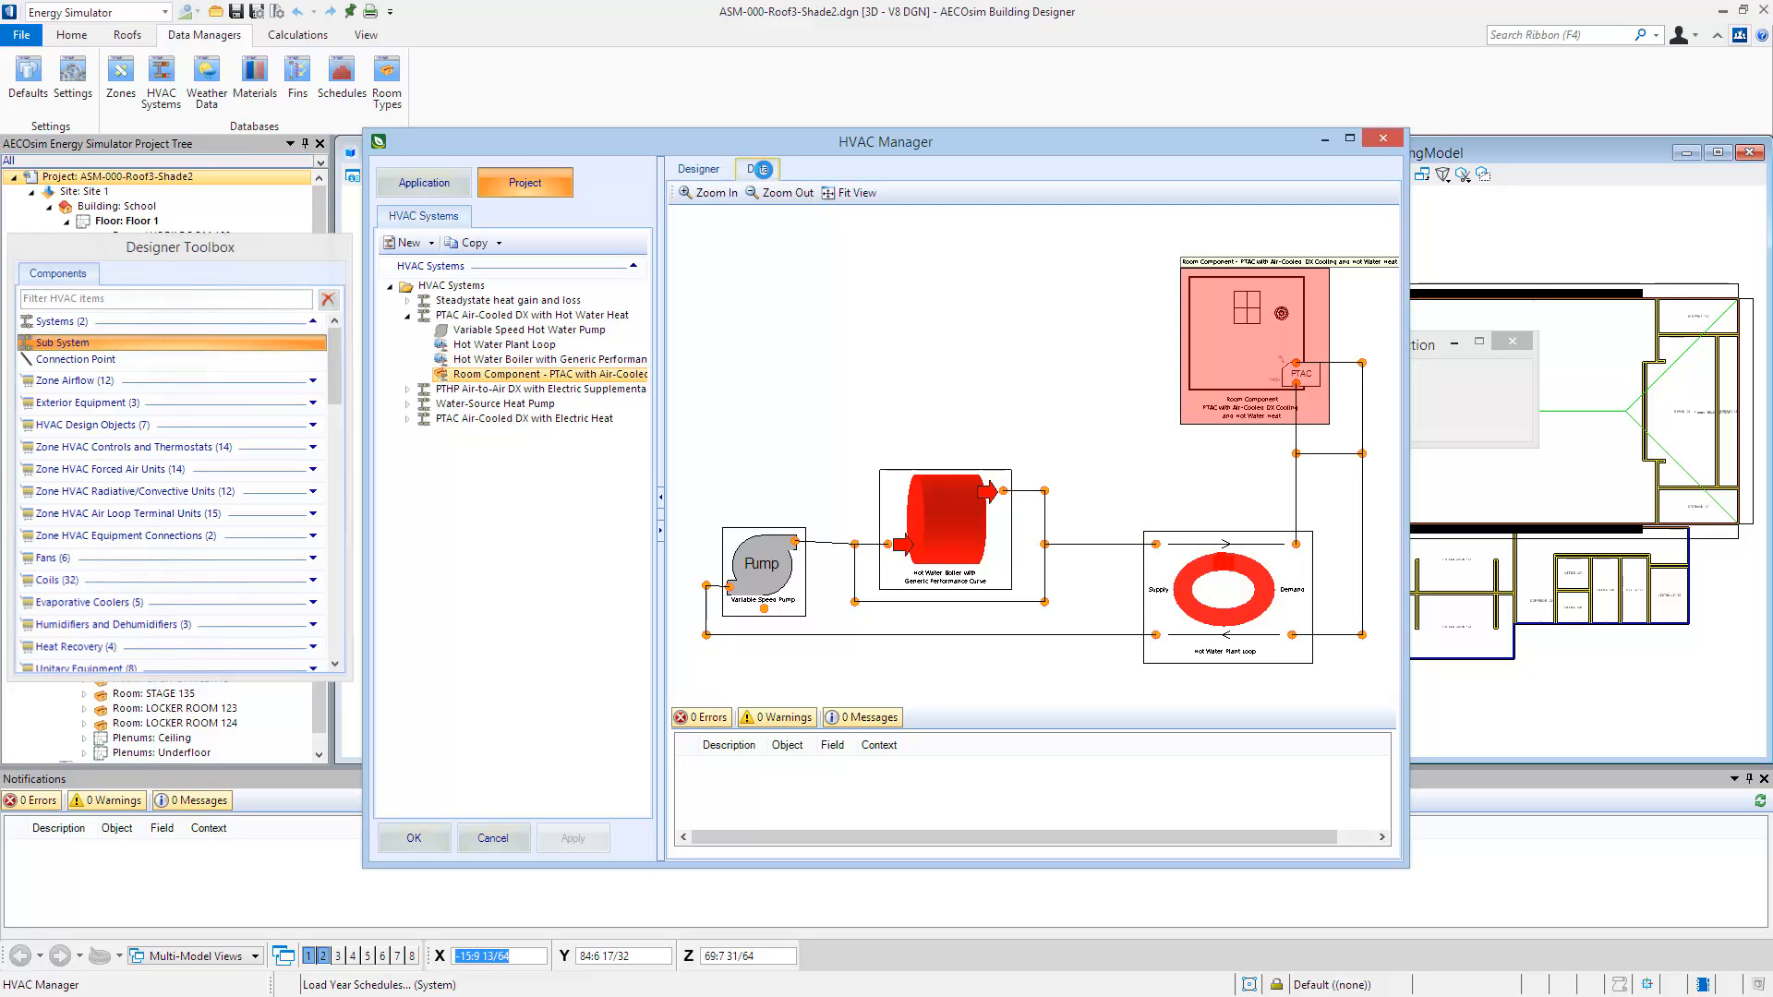
pyautogui.click(564, 315)
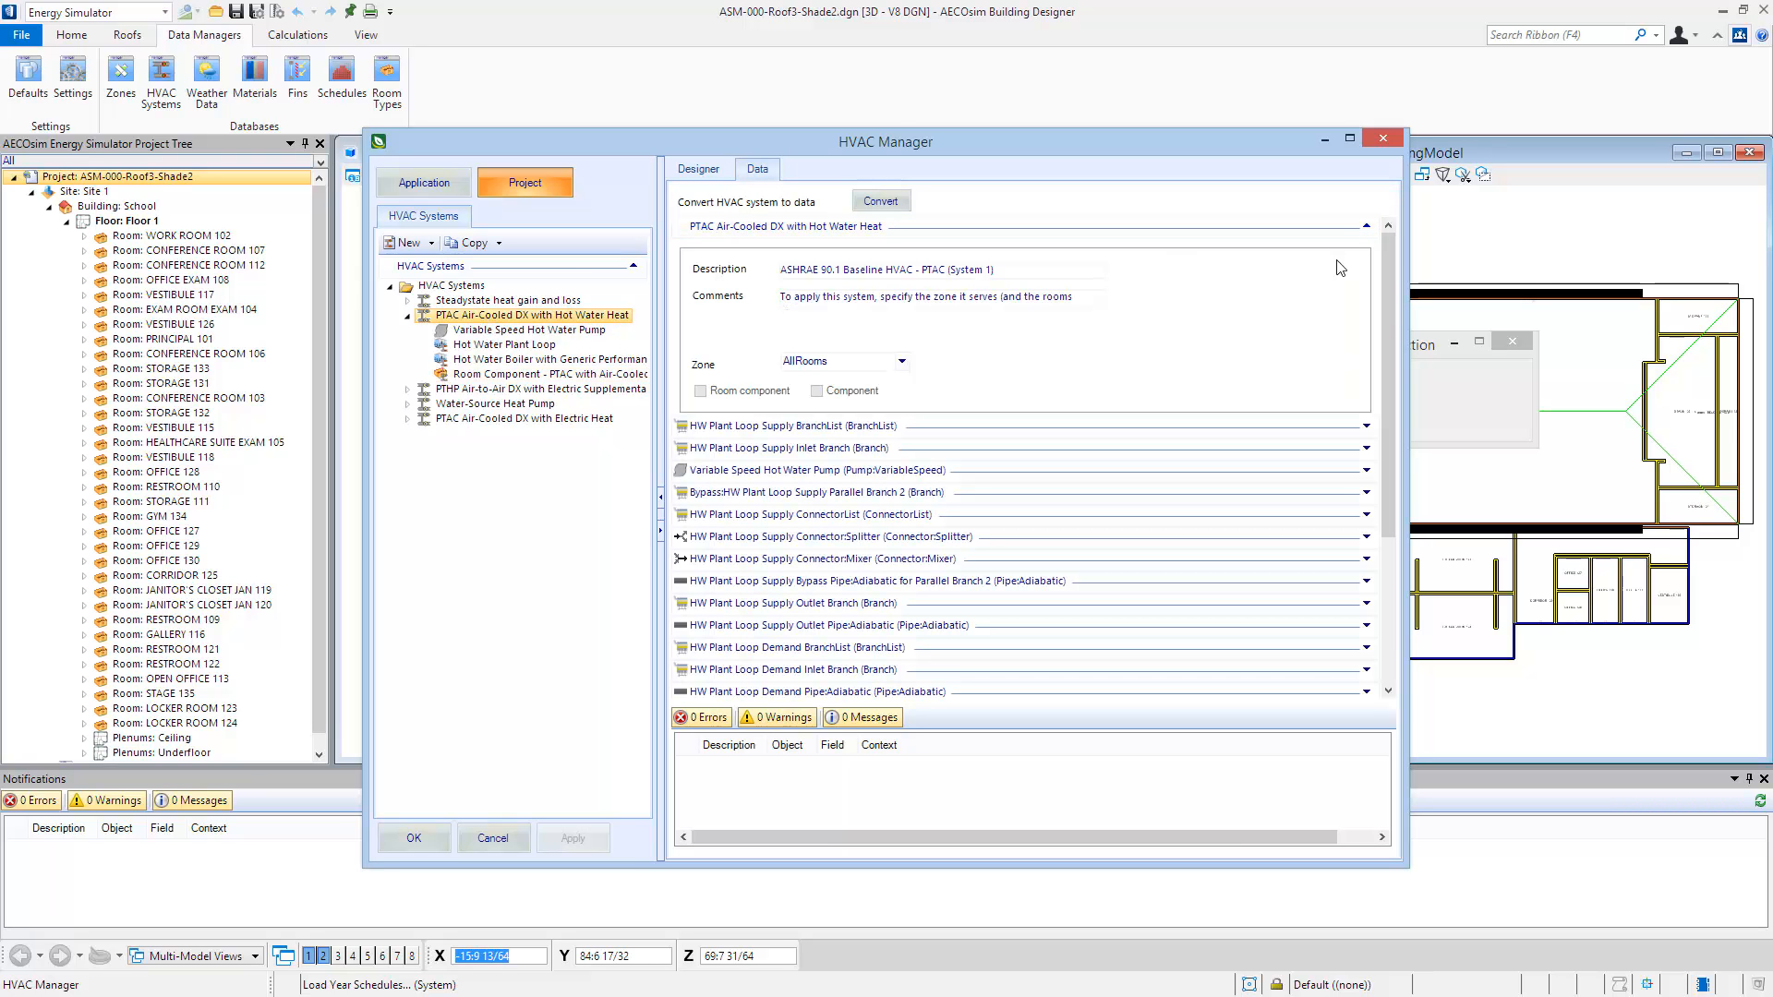
pyautogui.moveTo(1385, 271)
pyautogui.mouseDown()
pyautogui.moveTo(1382, 452)
pyautogui.moveTo(1376, 275)
pyautogui.mouseUp()
pyautogui.click(528, 330)
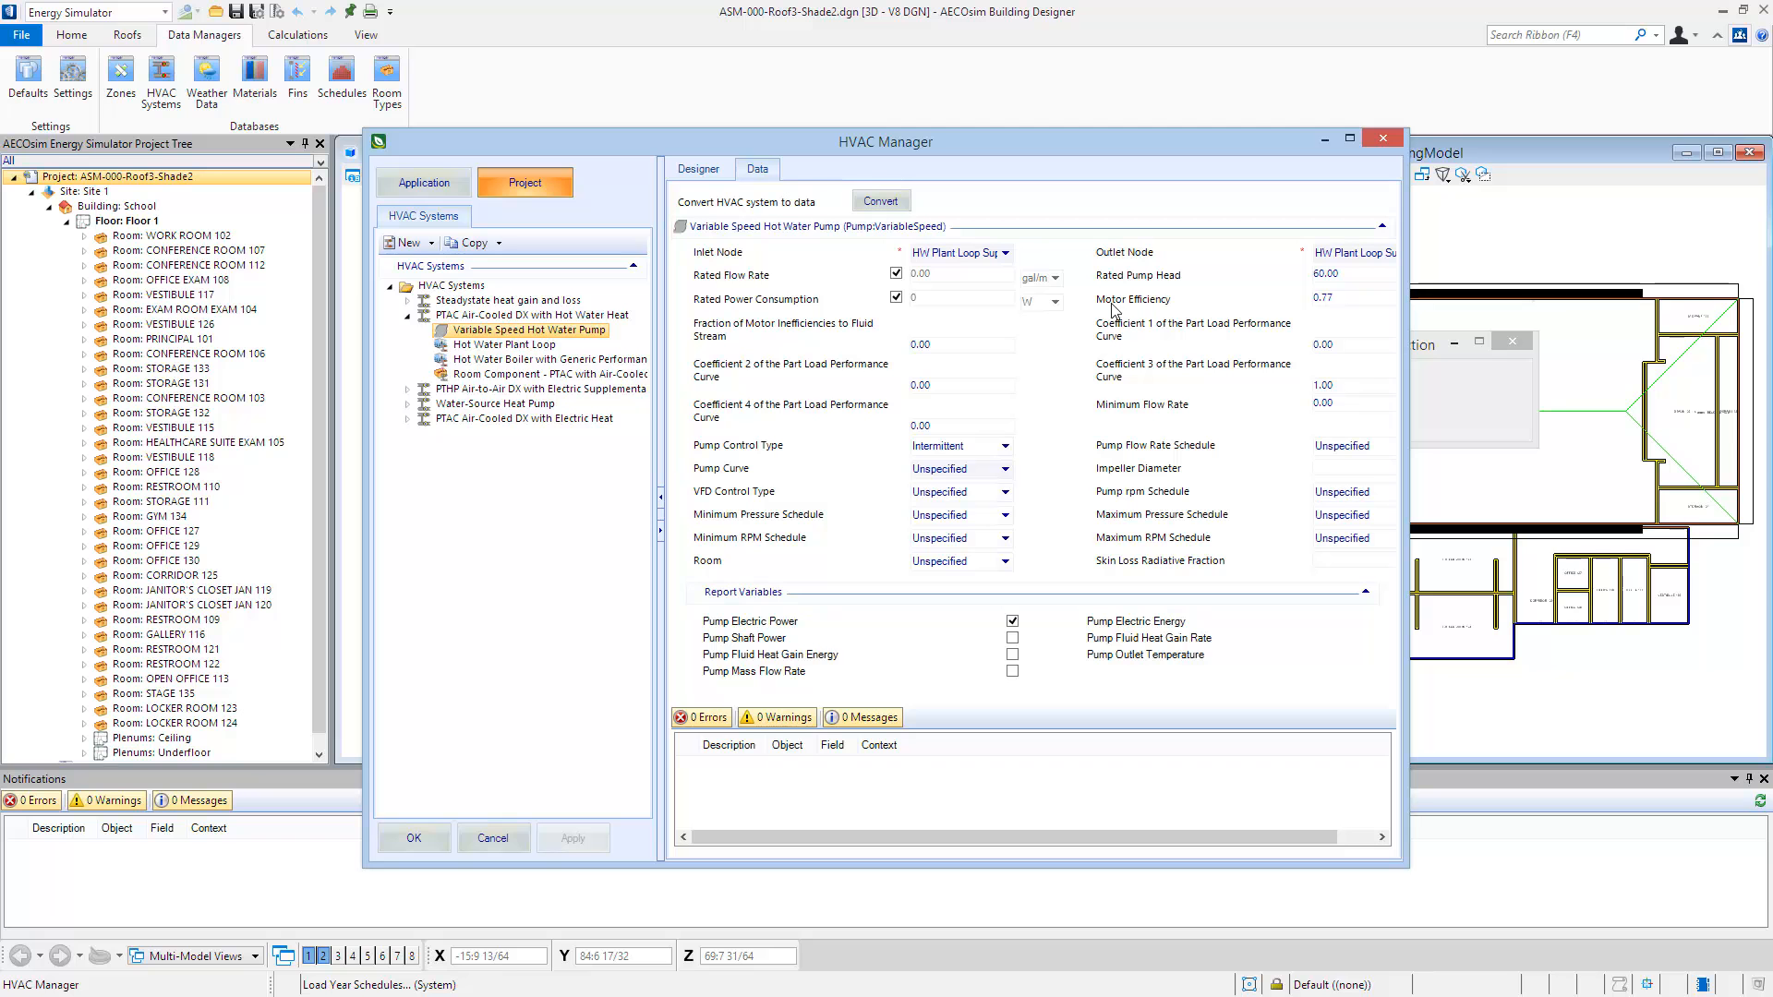
pyautogui.click(1343, 297)
pyautogui.moveTo(1344, 297); pyautogui.dragTo(1323, 296)
pyautogui.write('85')
pyautogui.press('Tab')
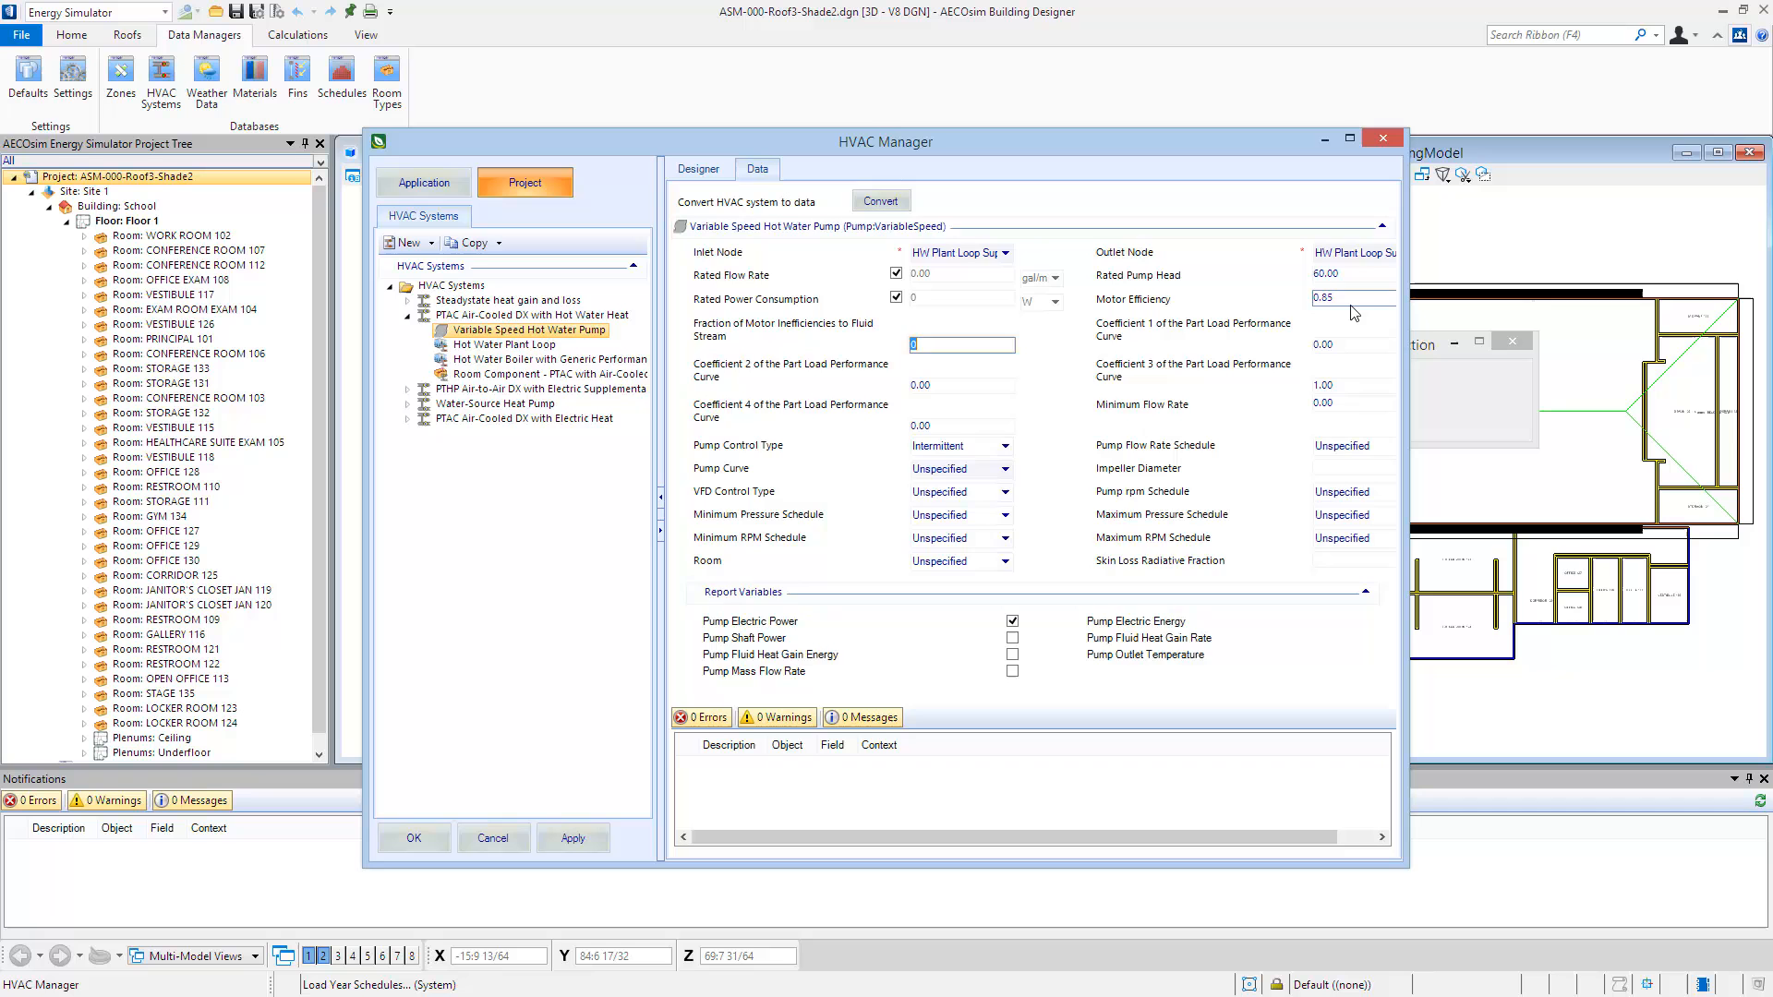
# Check the hot water boiler's thermal efficiency, and set the PTAC room component's supply air fan efficiency and fan motor efficiency to 0.70.
pyautogui.click(561, 360)
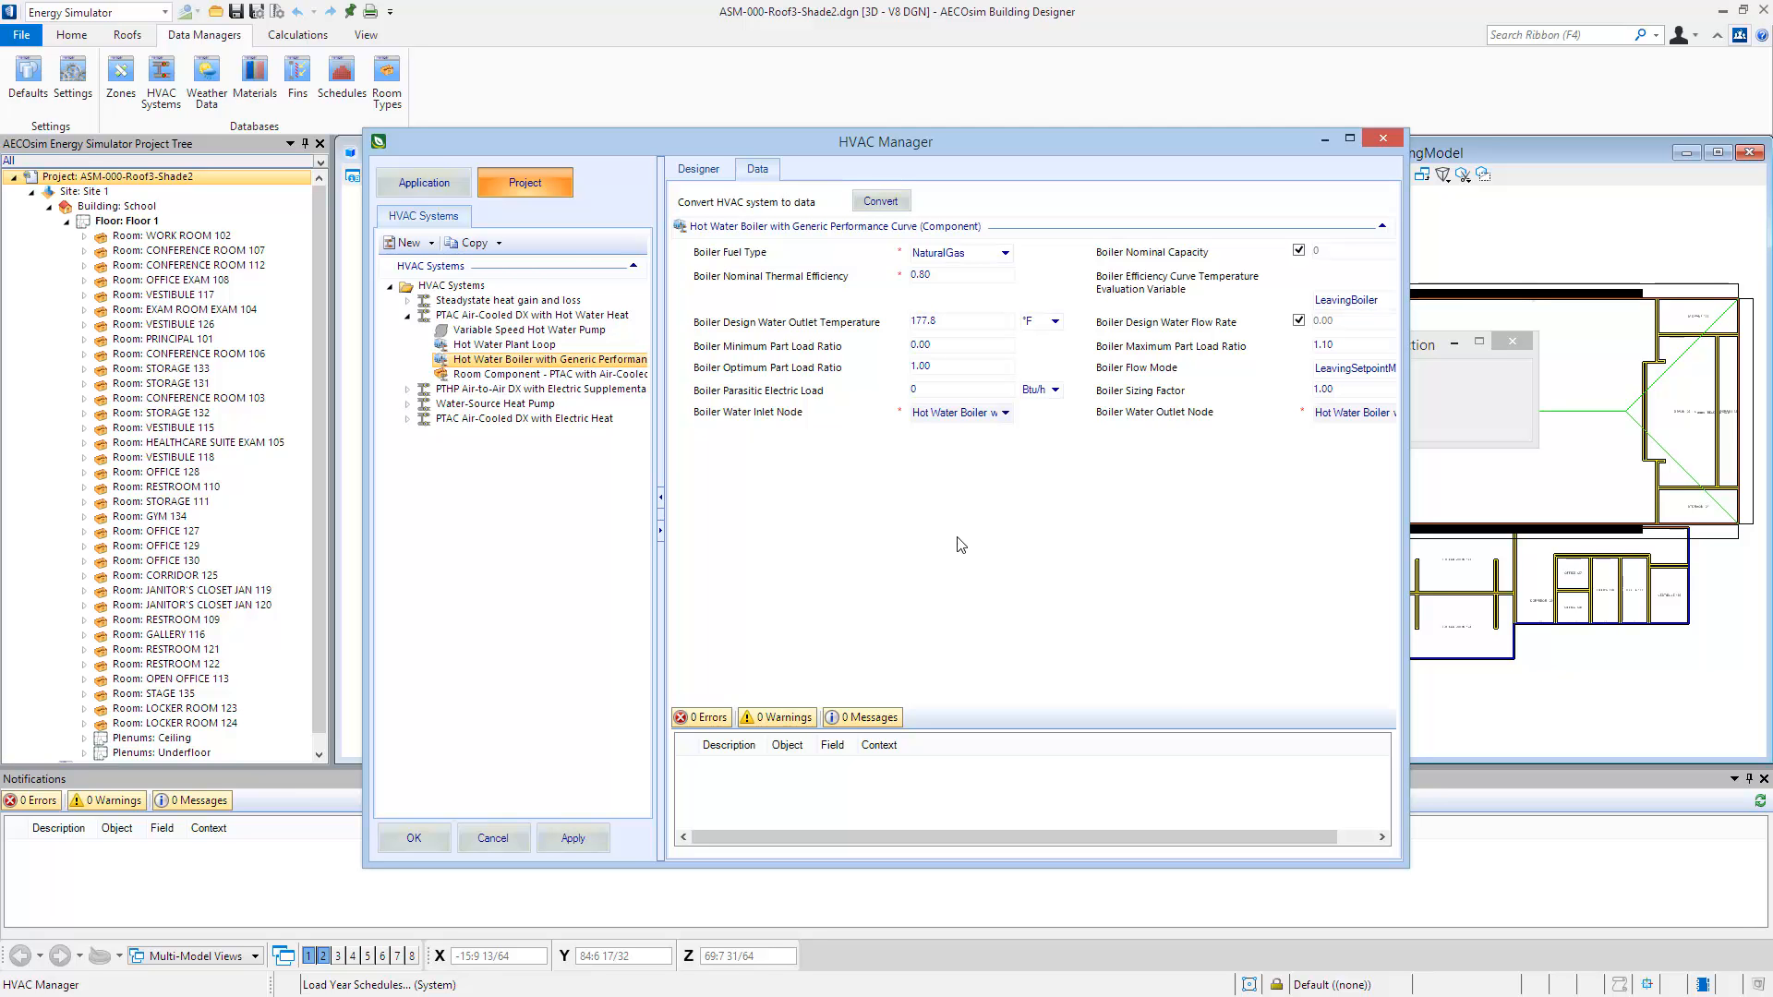
pyautogui.click(953, 276)
pyautogui.click(551, 375)
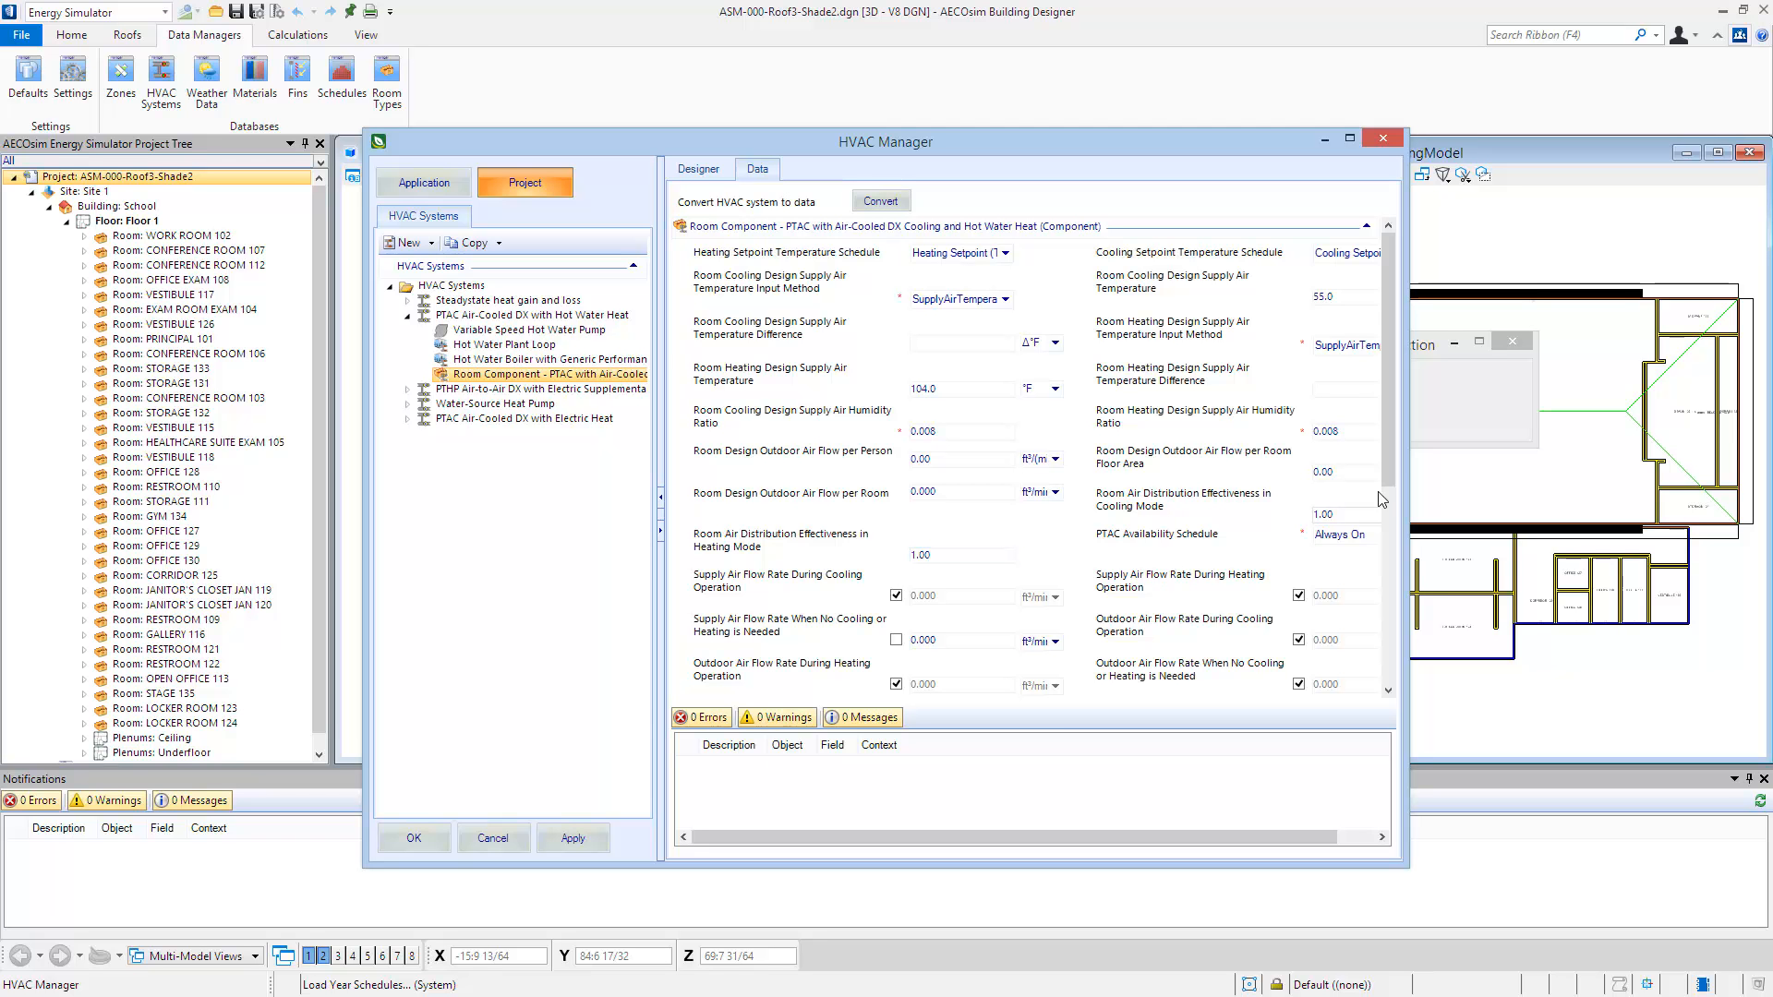
pyautogui.moveTo(1390, 475); pyautogui.dragTo(1386, 617)
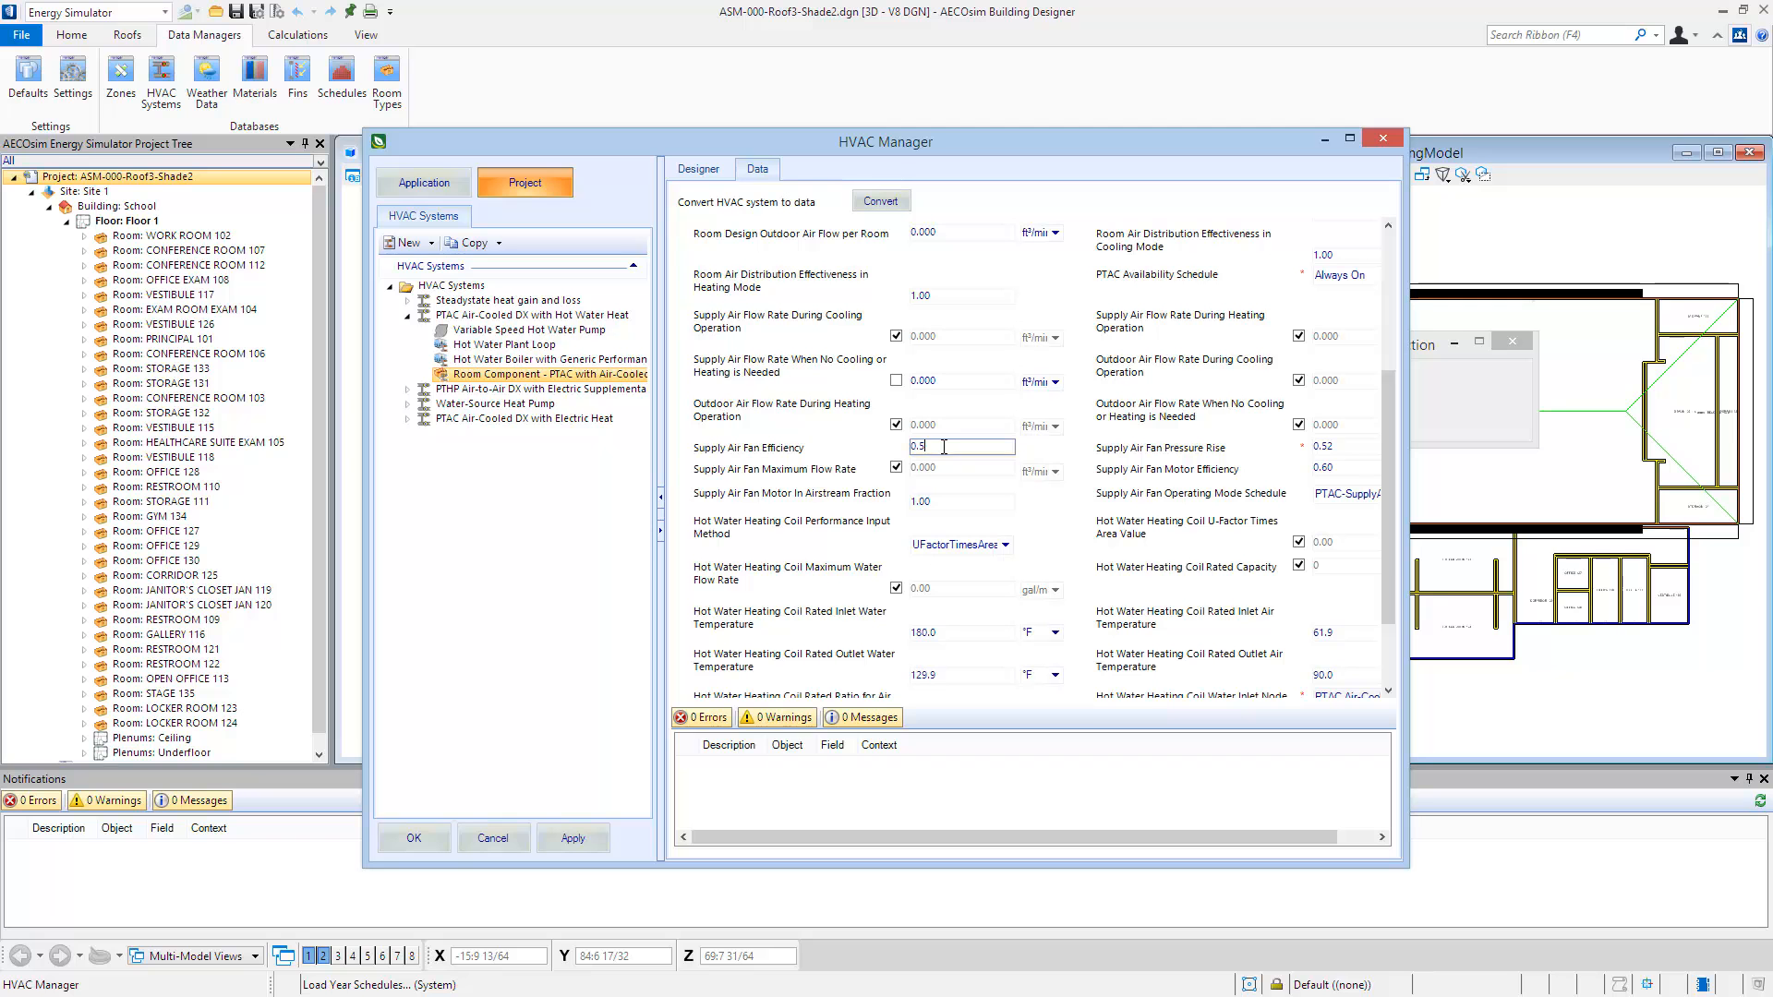
pyautogui.moveTo(926, 447); pyautogui.dragTo(921, 446)
pyautogui.write('7')
pyautogui.press('Tab')
pyautogui.click(1344, 470)
pyautogui.press('Tab')
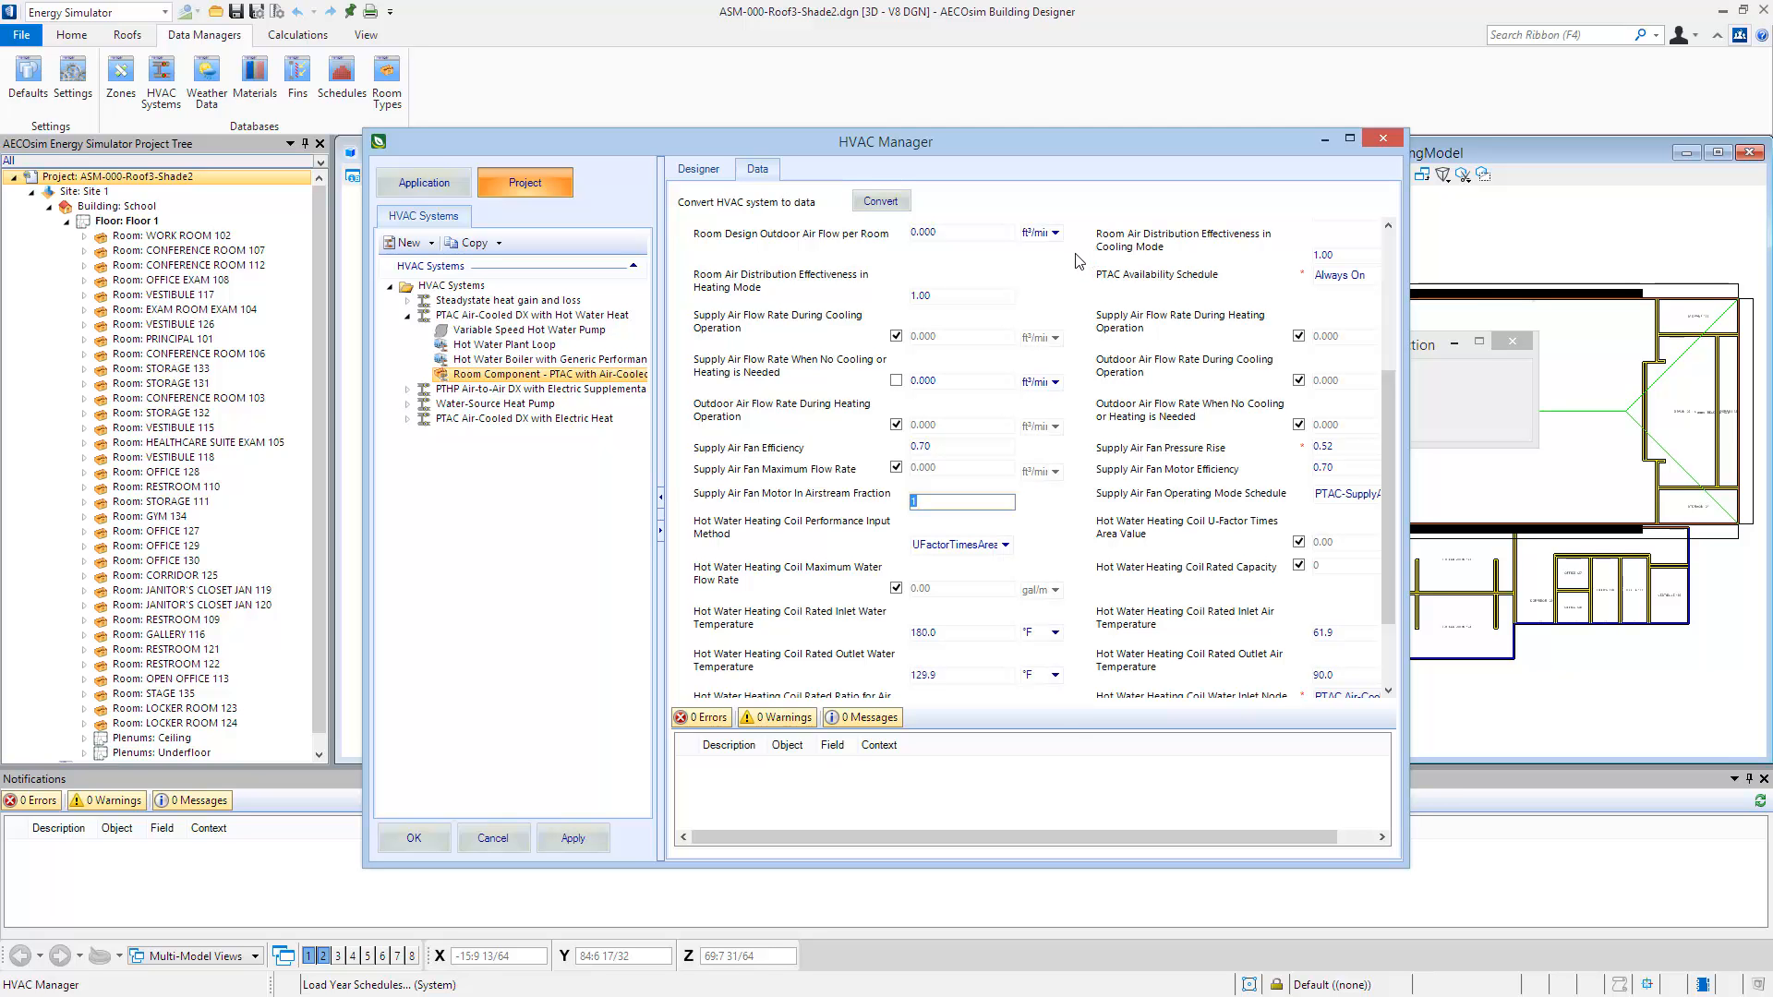
# Open the PTAC room component's properties from the system diagram and choose Floor 1 as its zone.
pyautogui.click(699, 170)
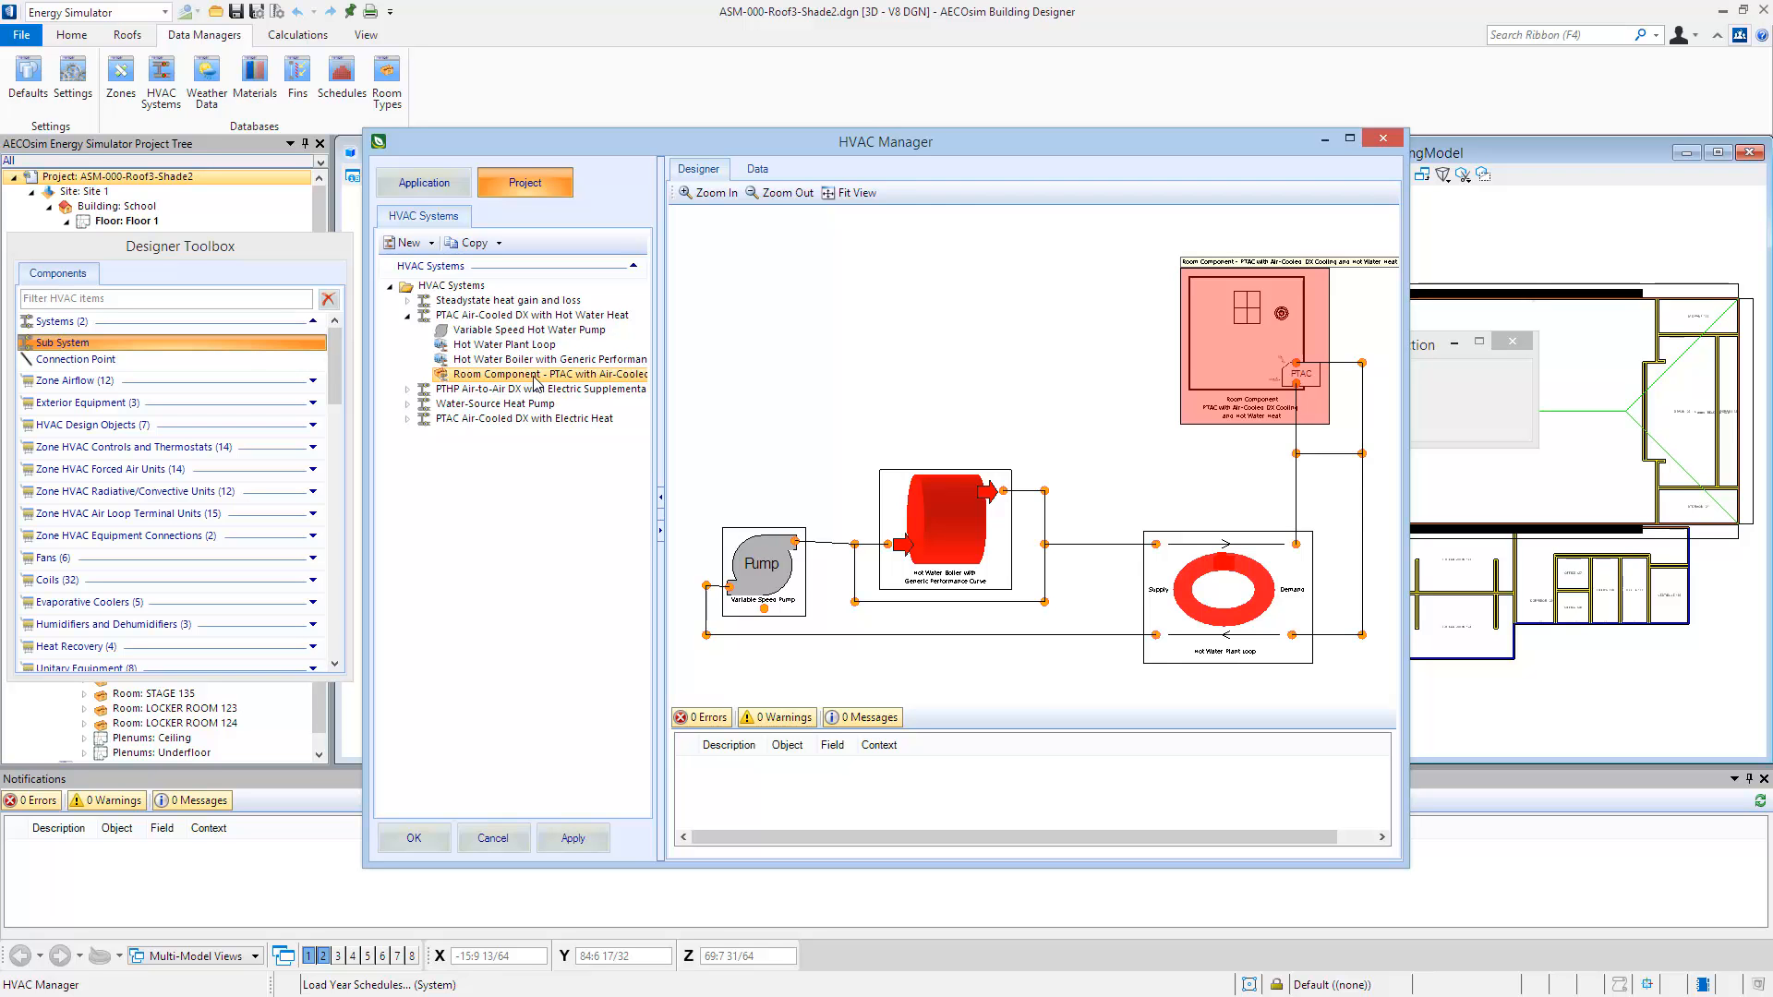
pyautogui.rightClick(1219, 348)
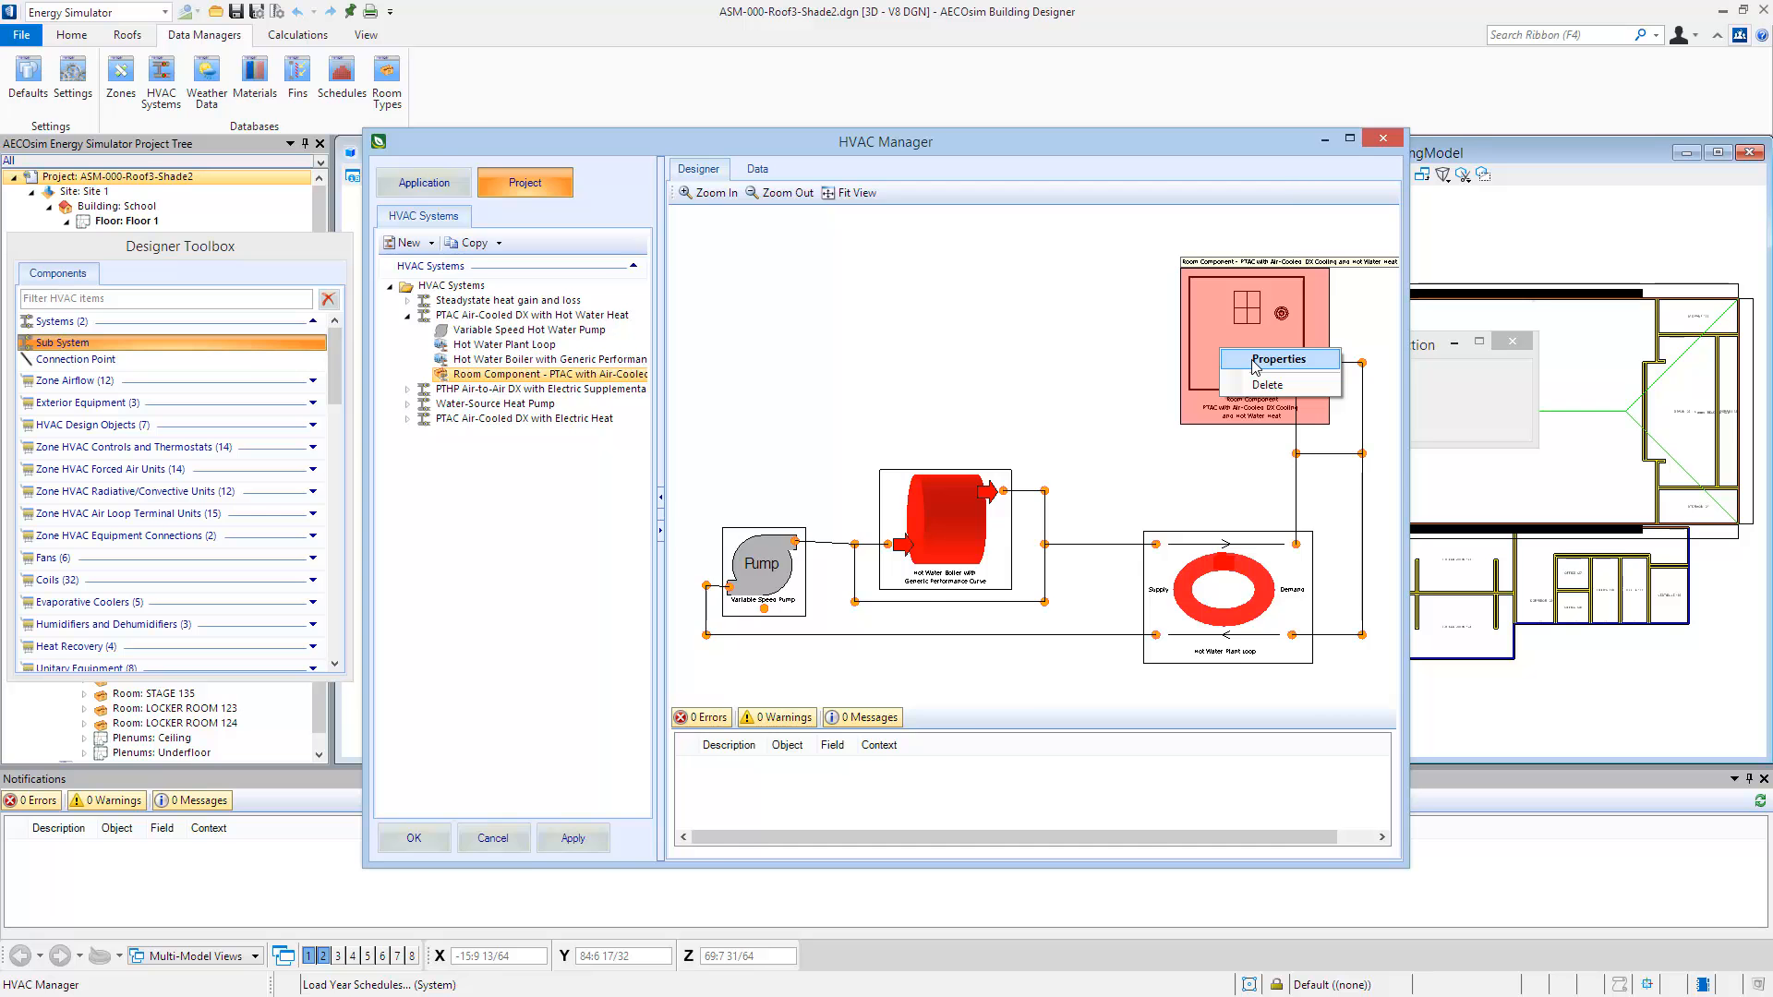
pyautogui.click(1256, 360)
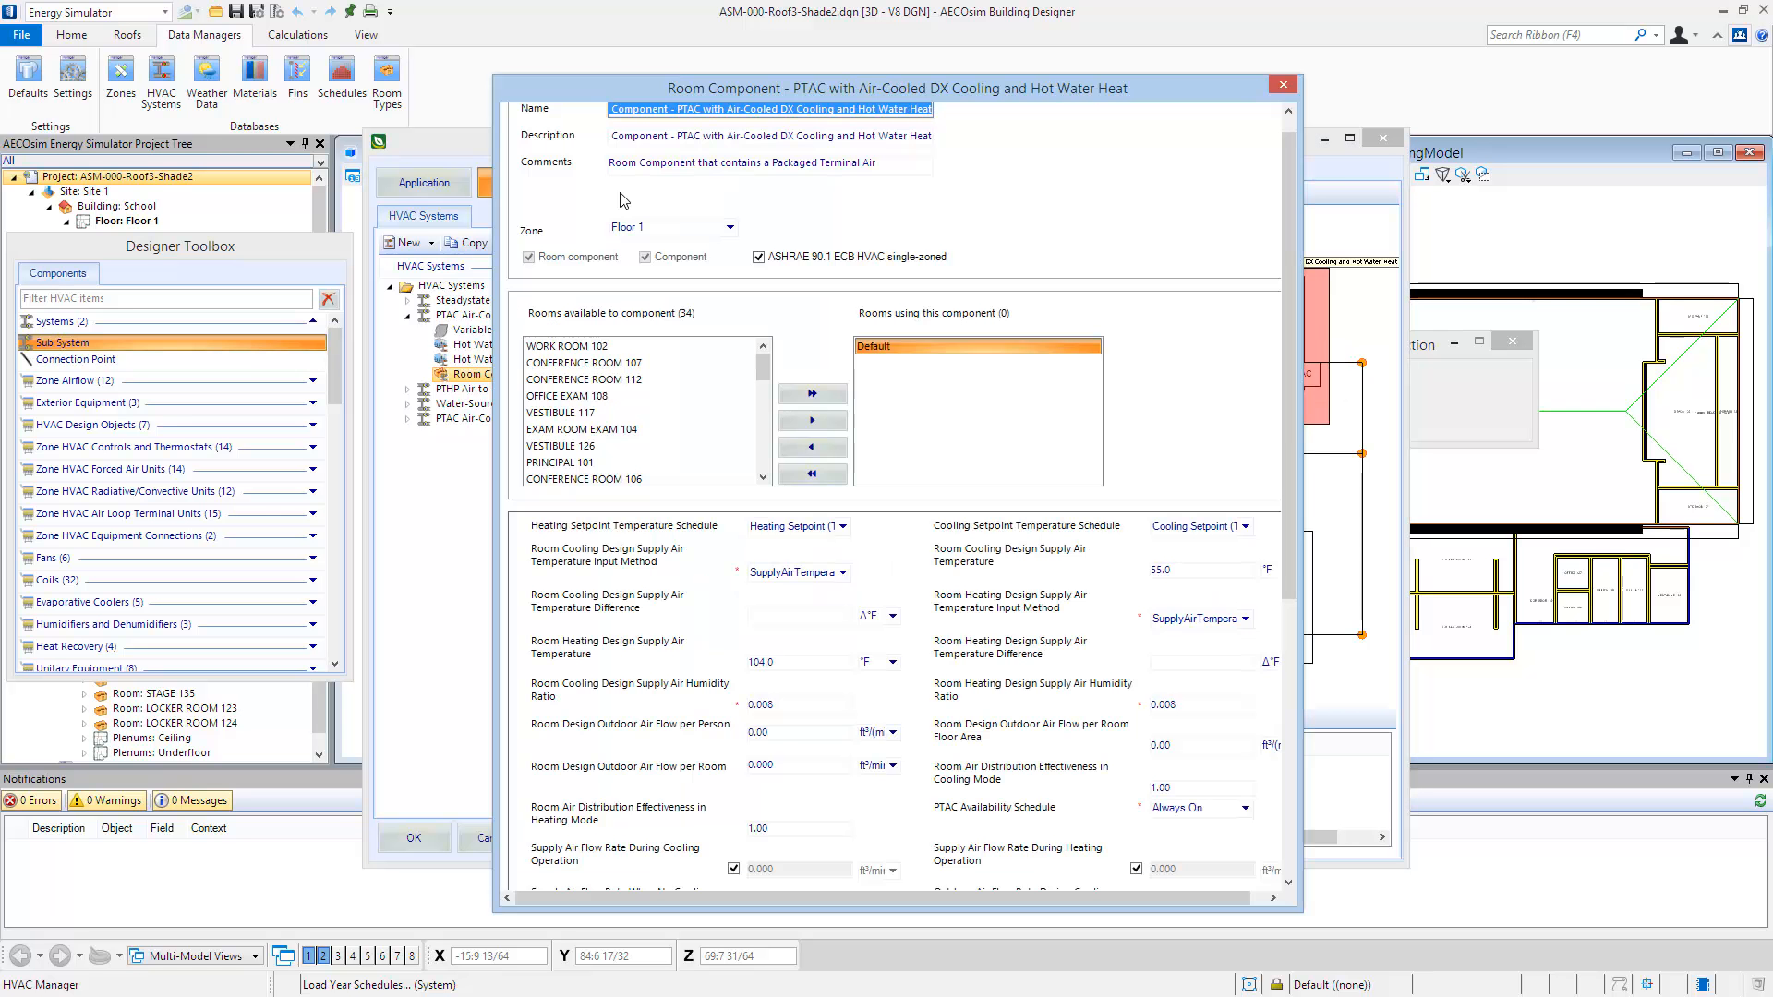
pyautogui.click(730, 228)
pyautogui.click(708, 279)
pyautogui.scroll(-1, 708, 279)
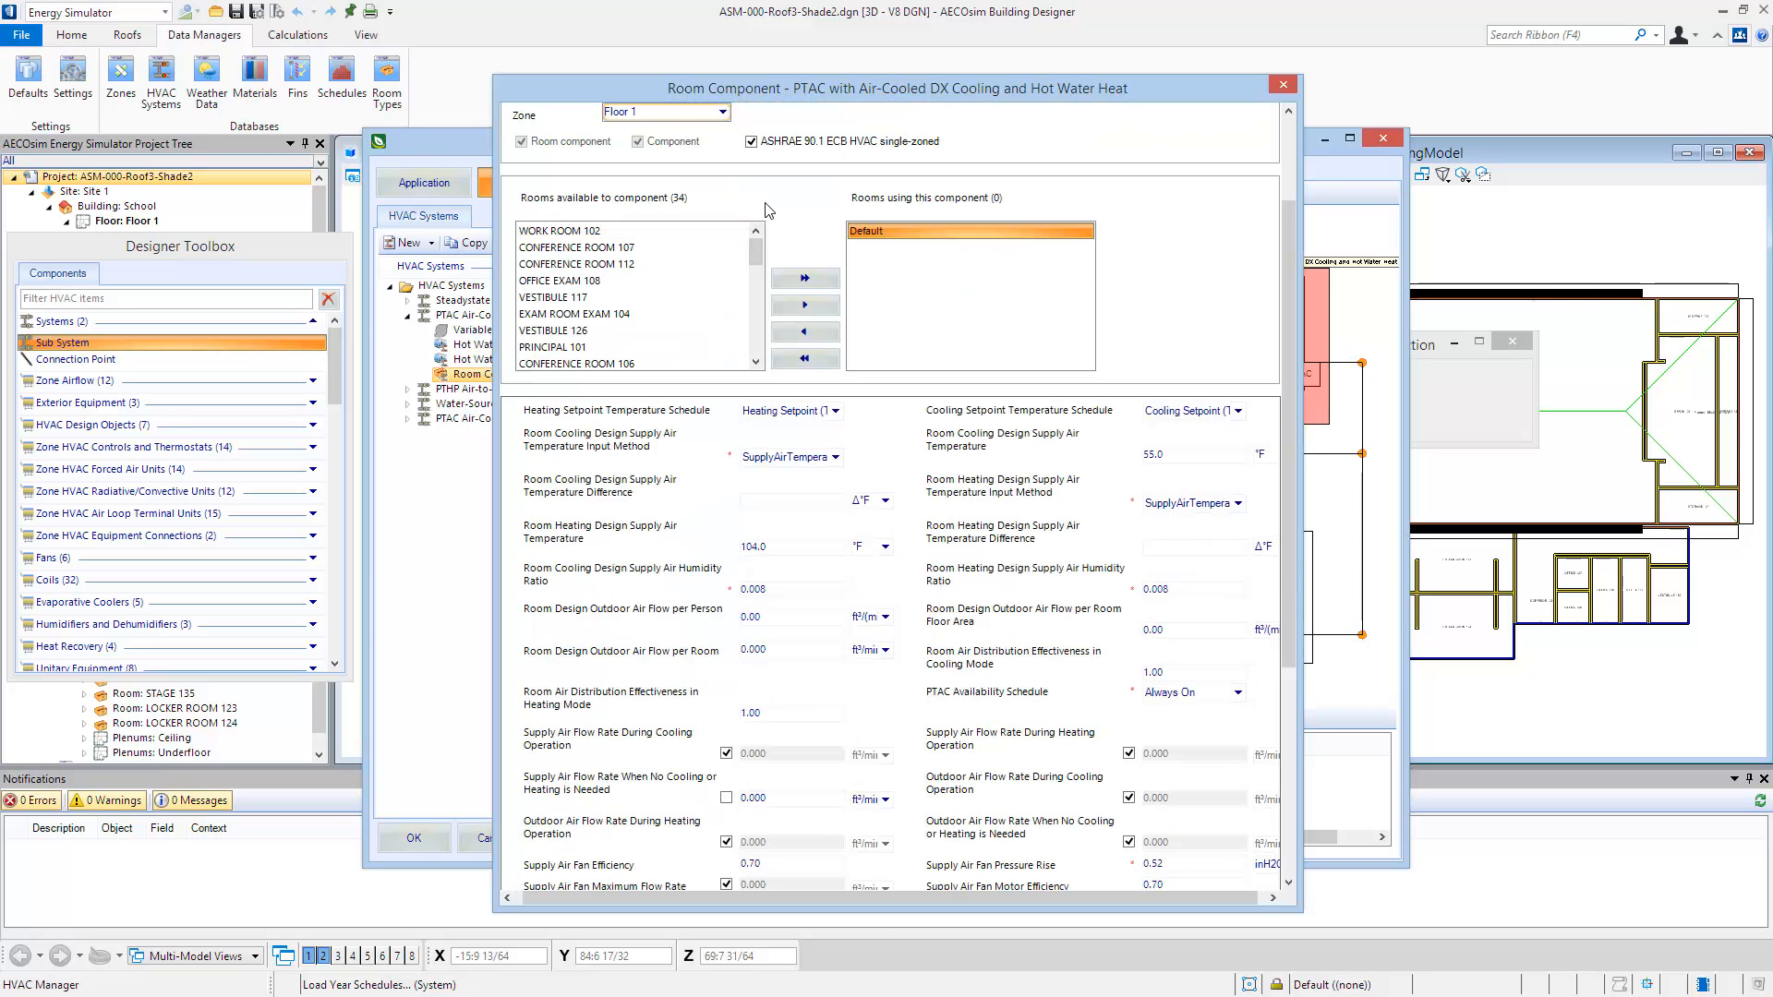
# Assign all available Floor 1 rooms to the PTAC room component and close its properties.
pyautogui.click(661, 235)
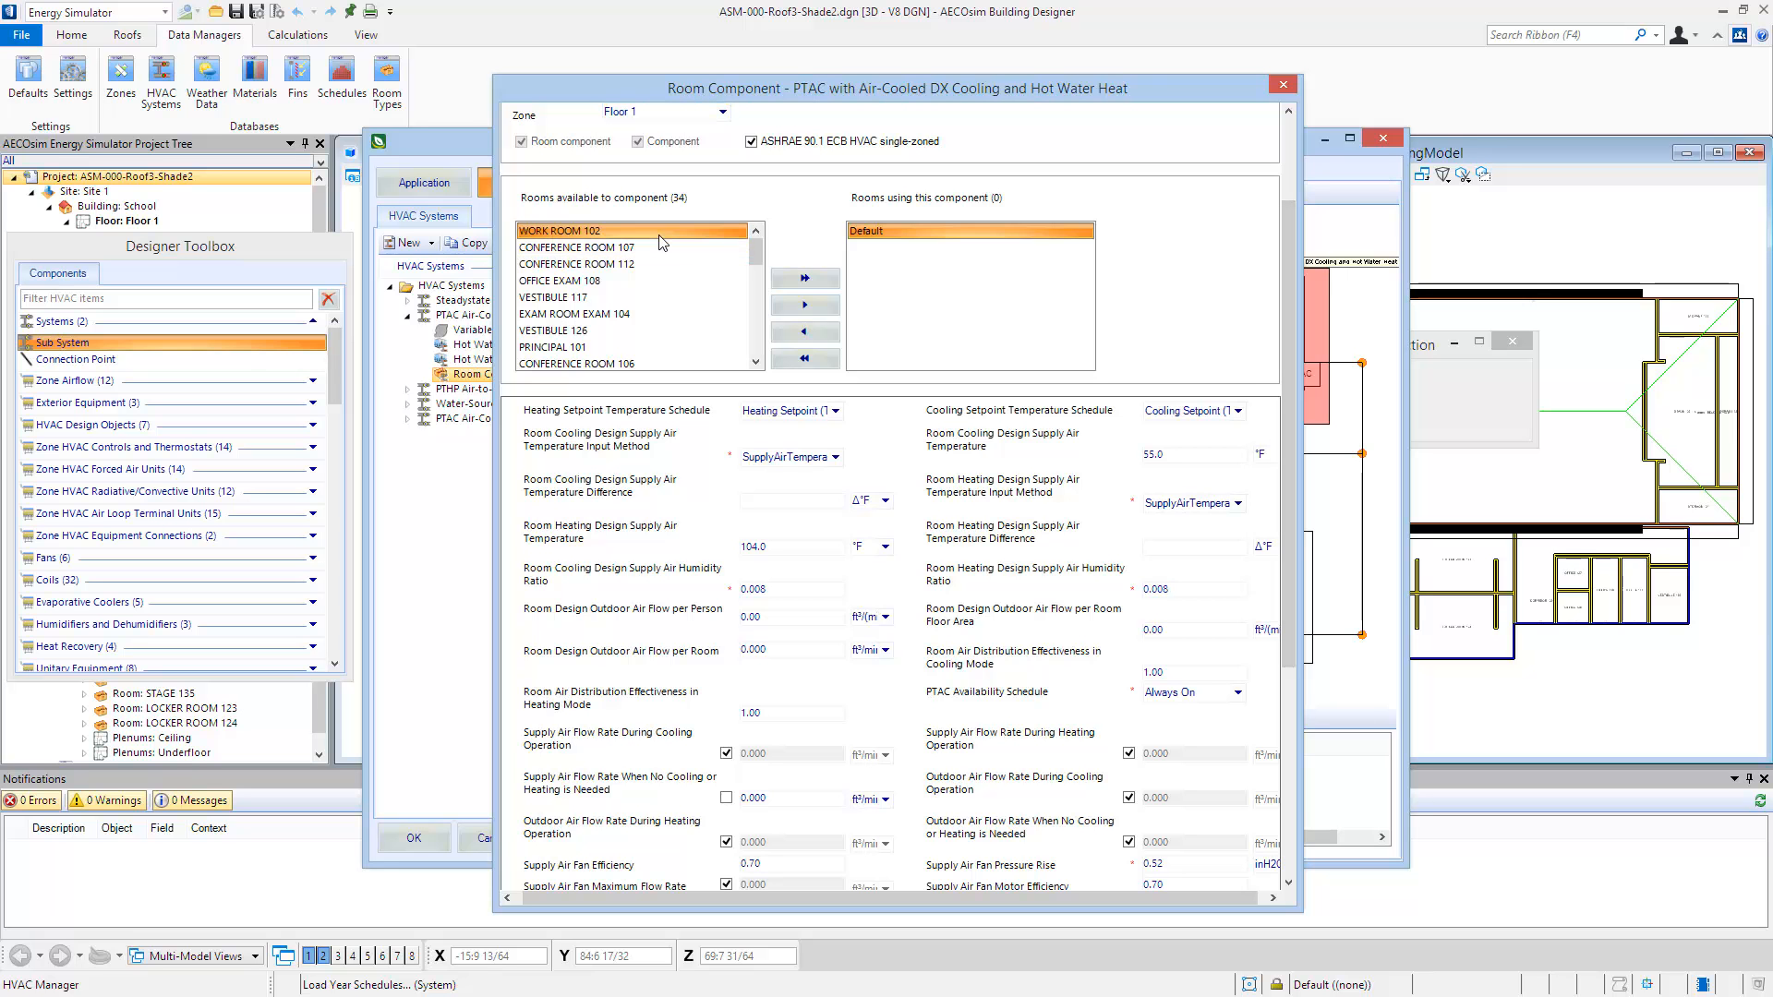
pyautogui.scroll(-8, 739, 277)
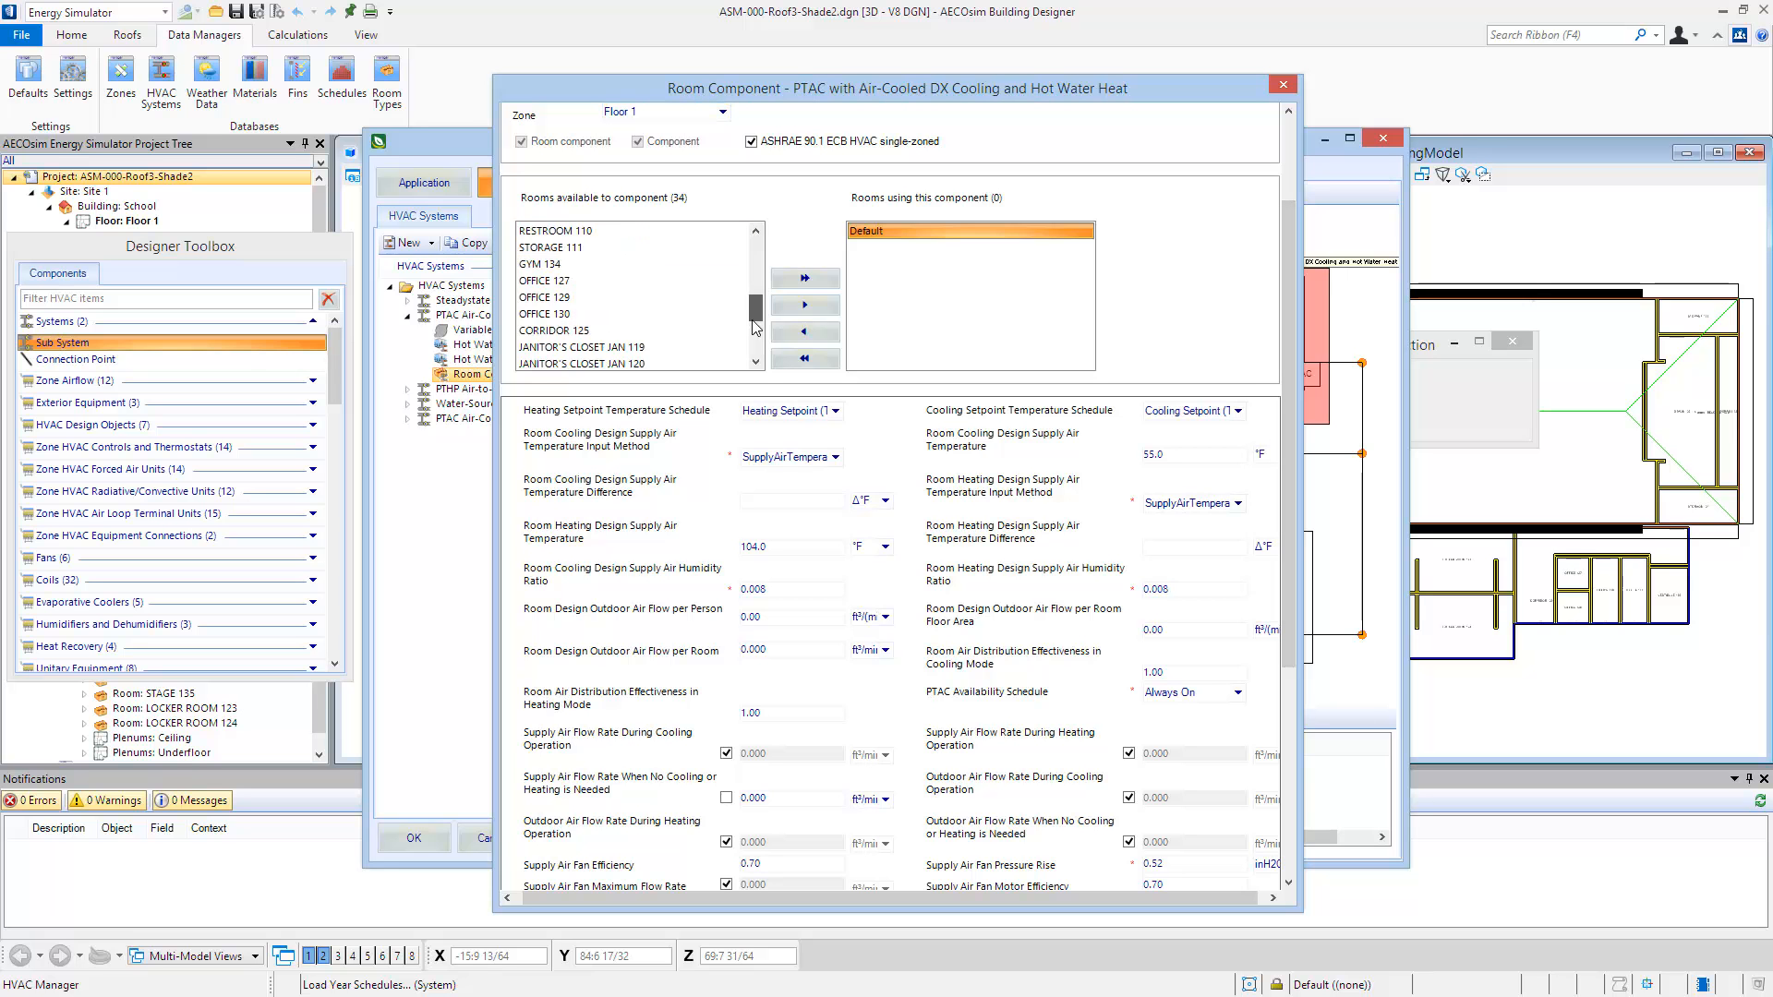
pyautogui.moveTo(685, 342); pyautogui.dragTo(547, 219)
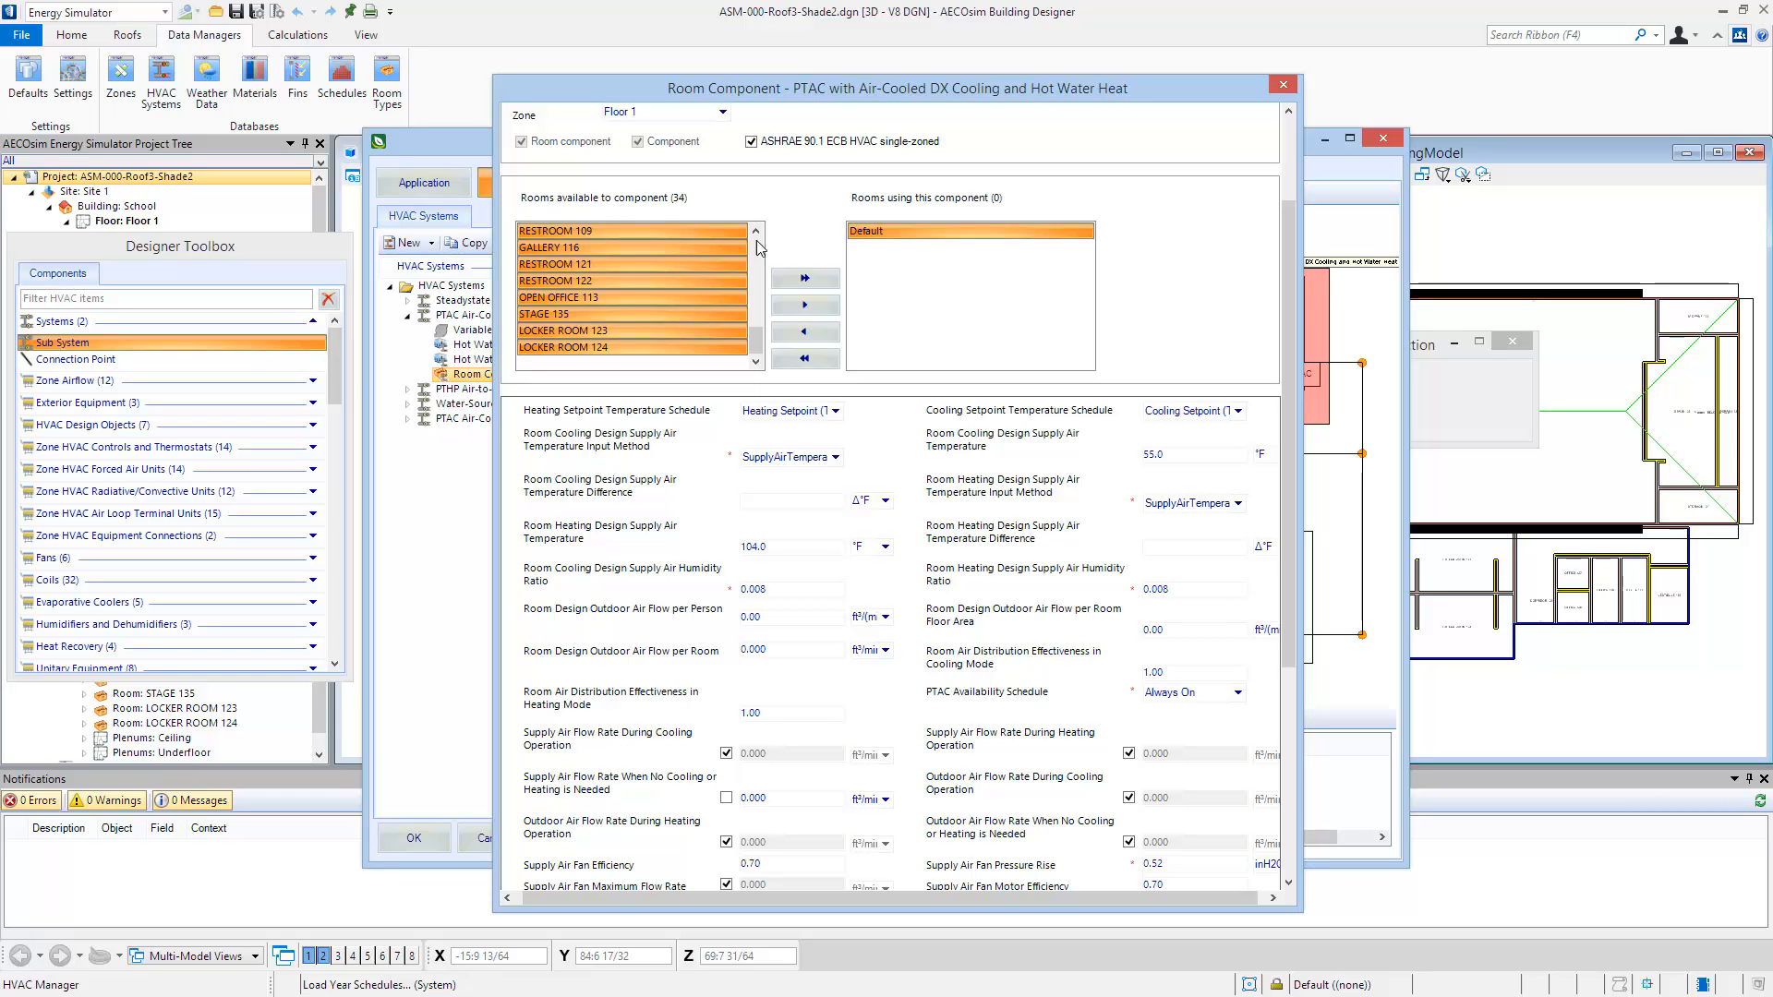
pyautogui.click(802, 279)
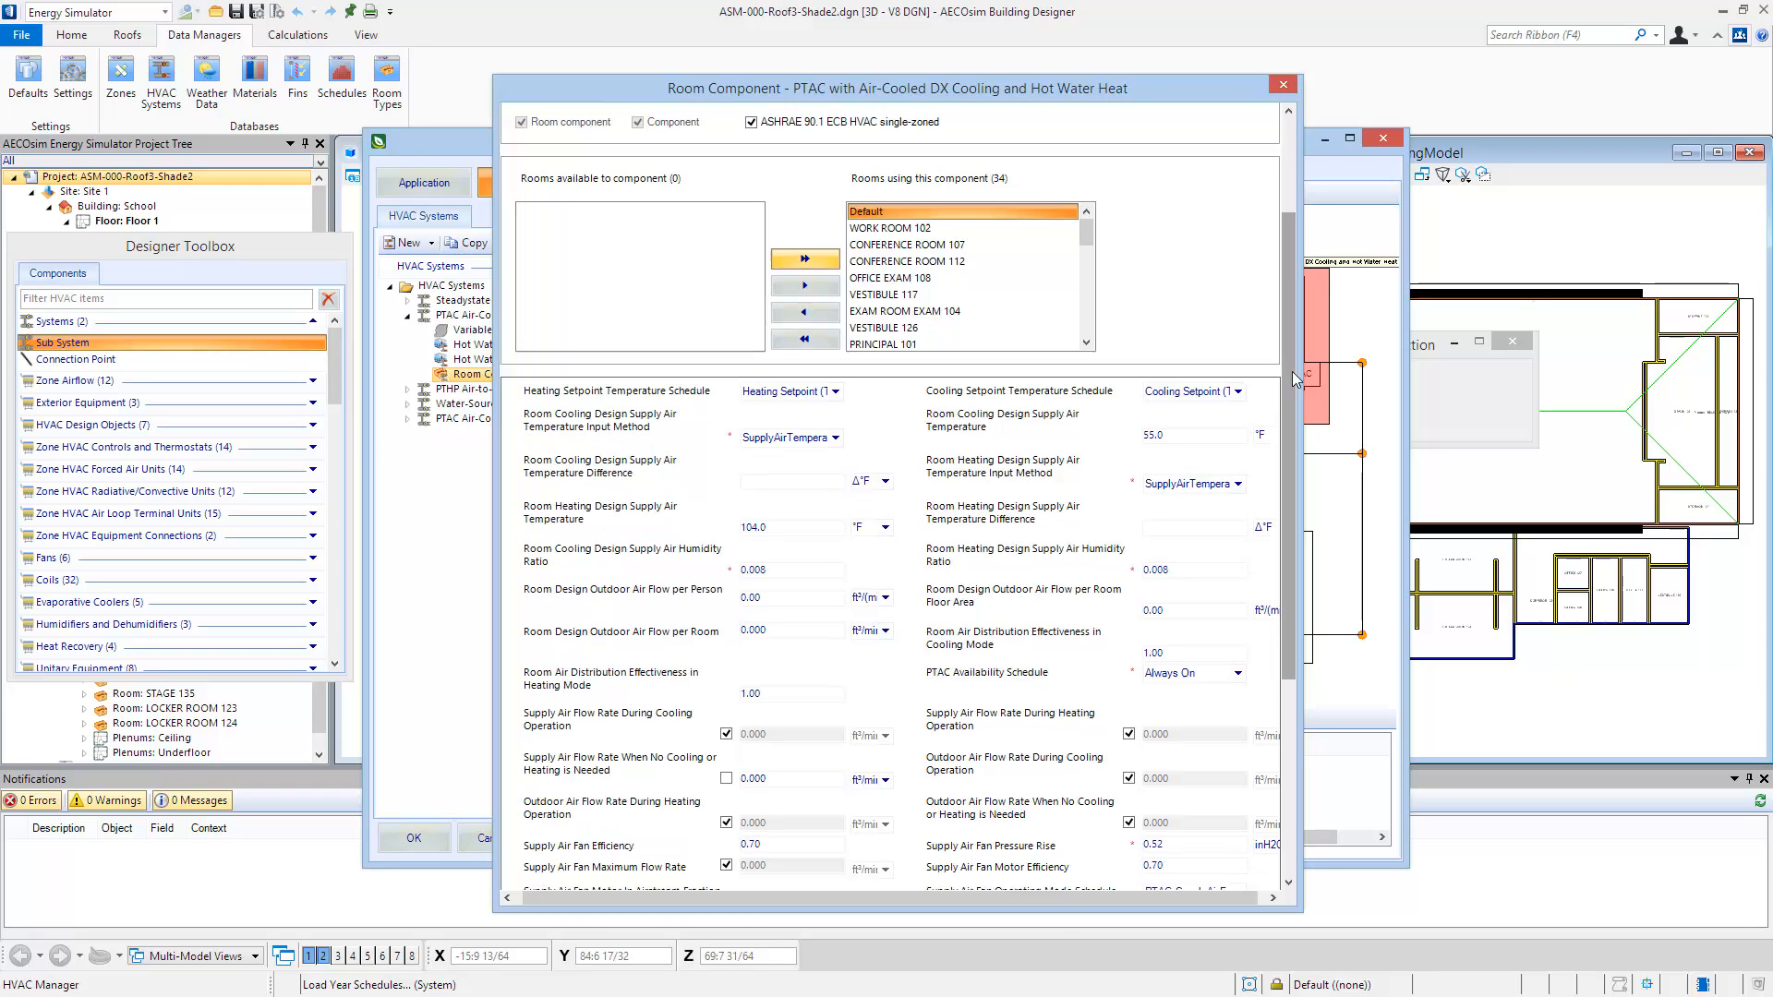
pyautogui.scroll(-1, 1293, 371)
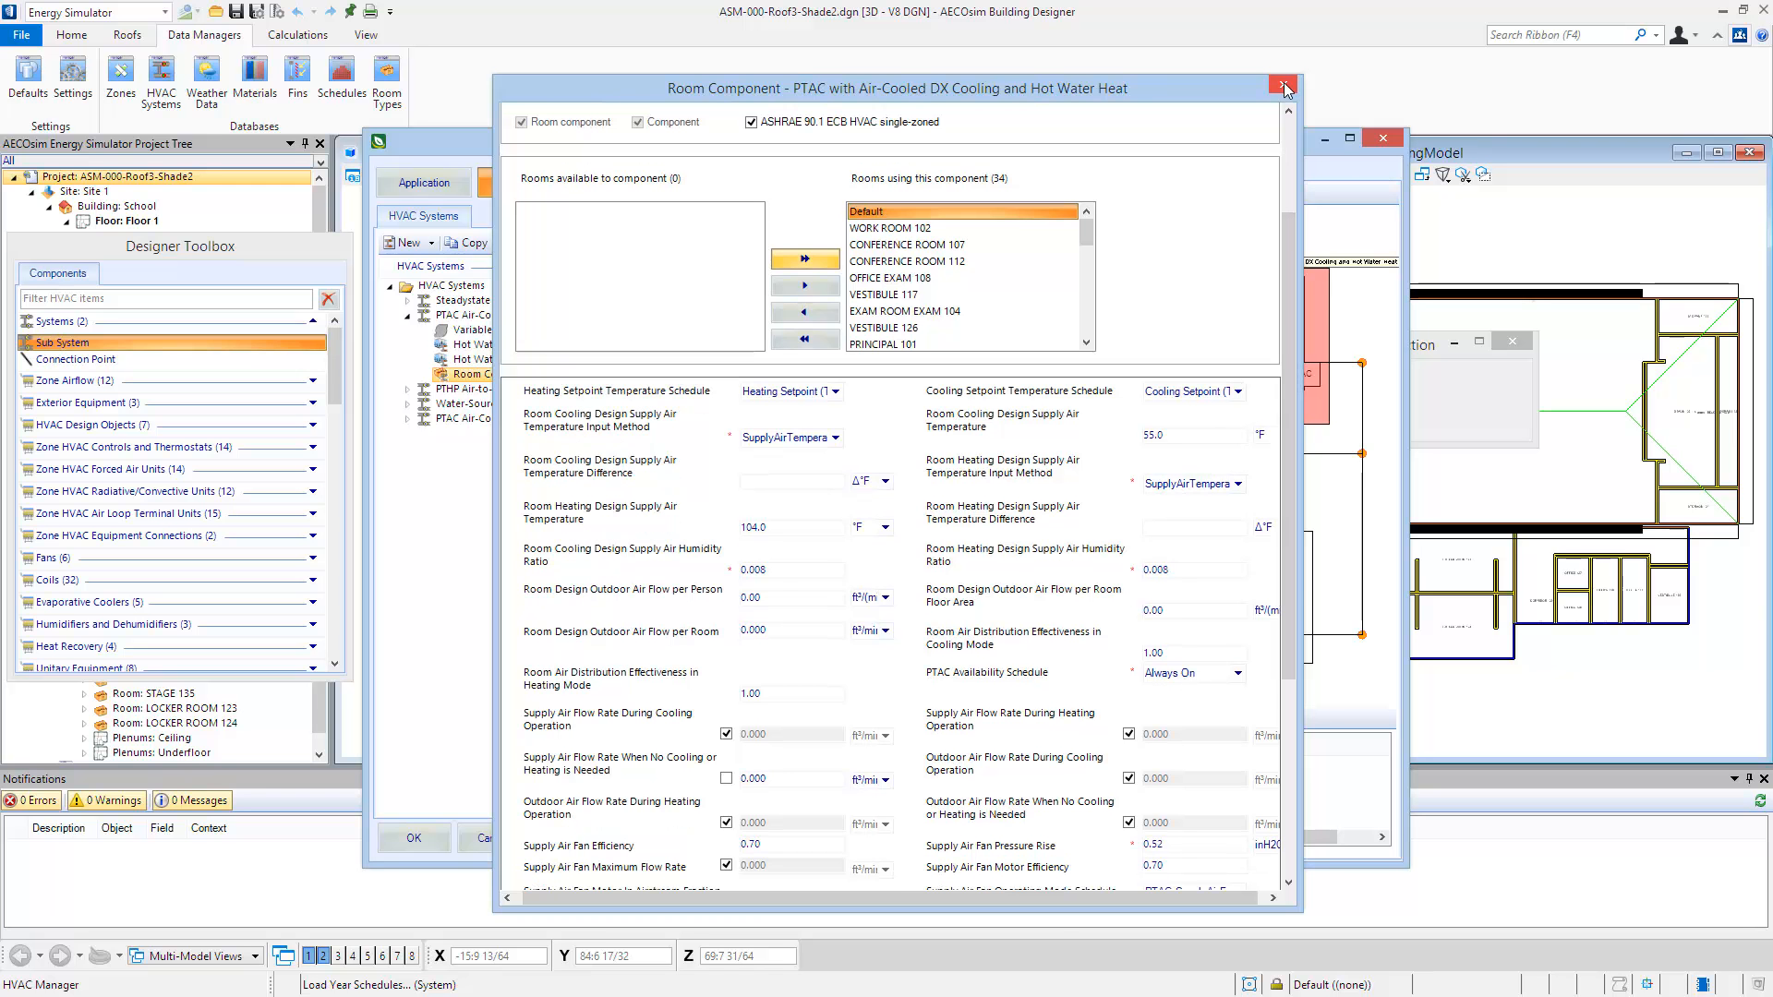
pyautogui.click(1284, 83)
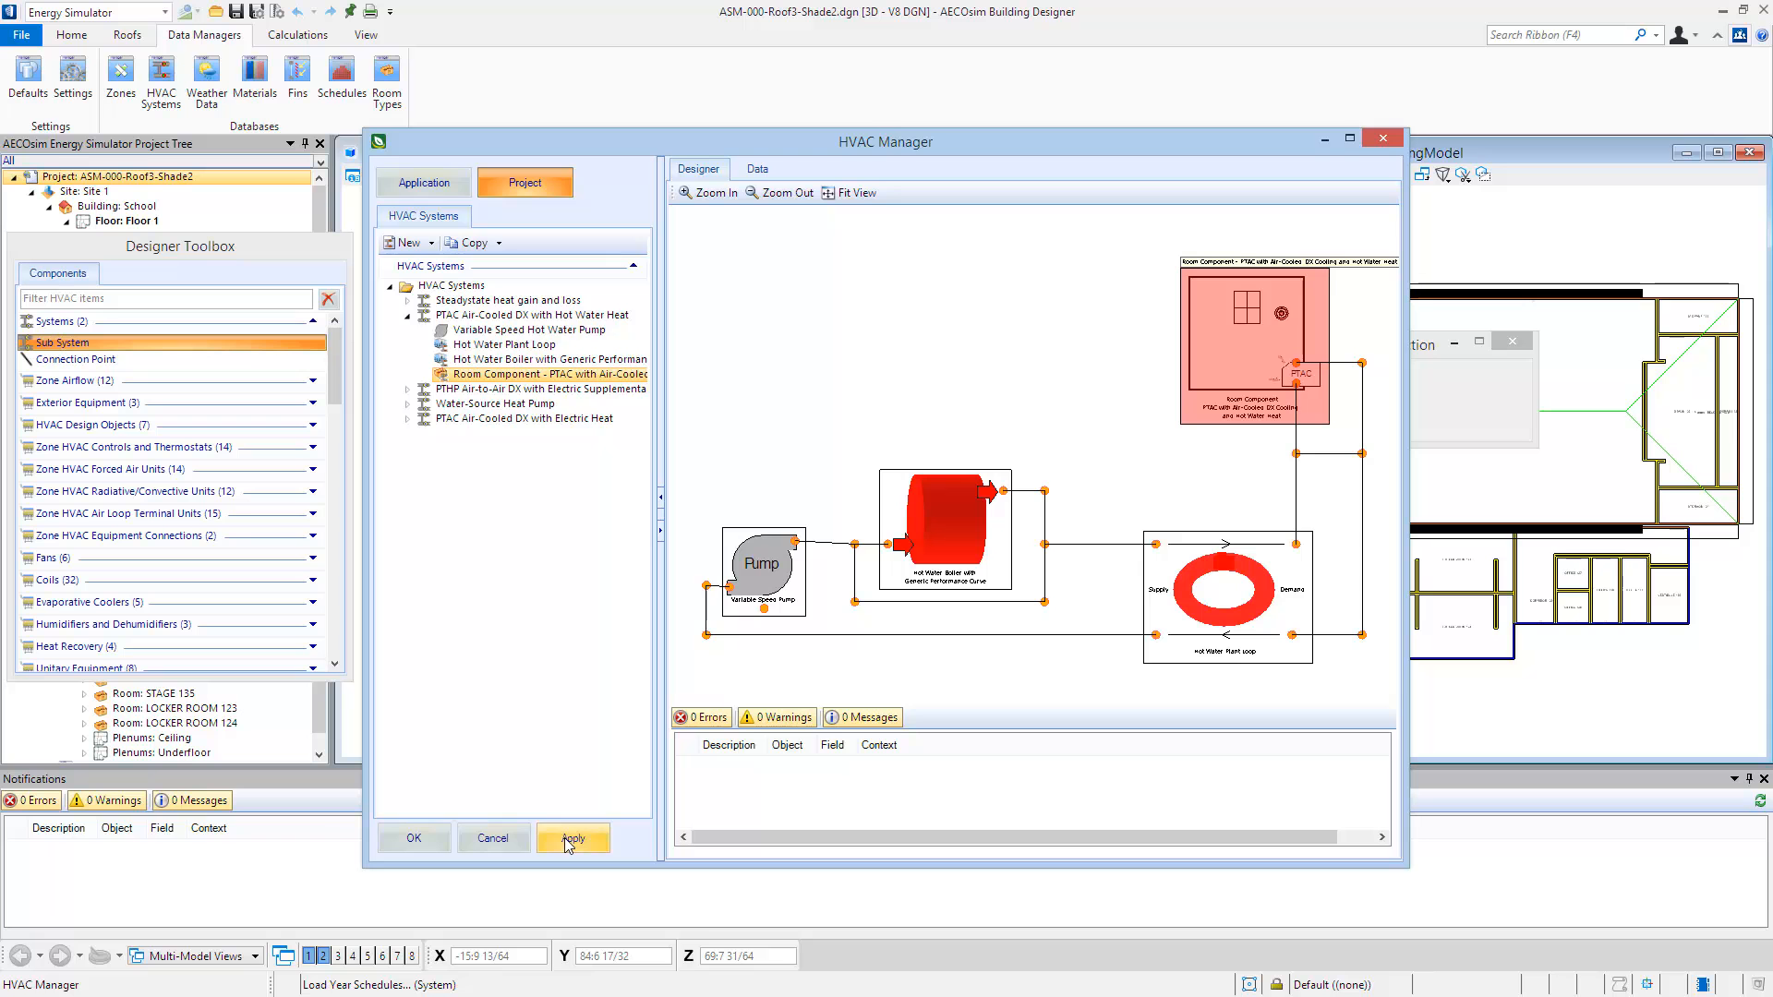
# Apply the HVAC system changes, close the HVAC Manager, and save the design file.
pyautogui.click(572, 840)
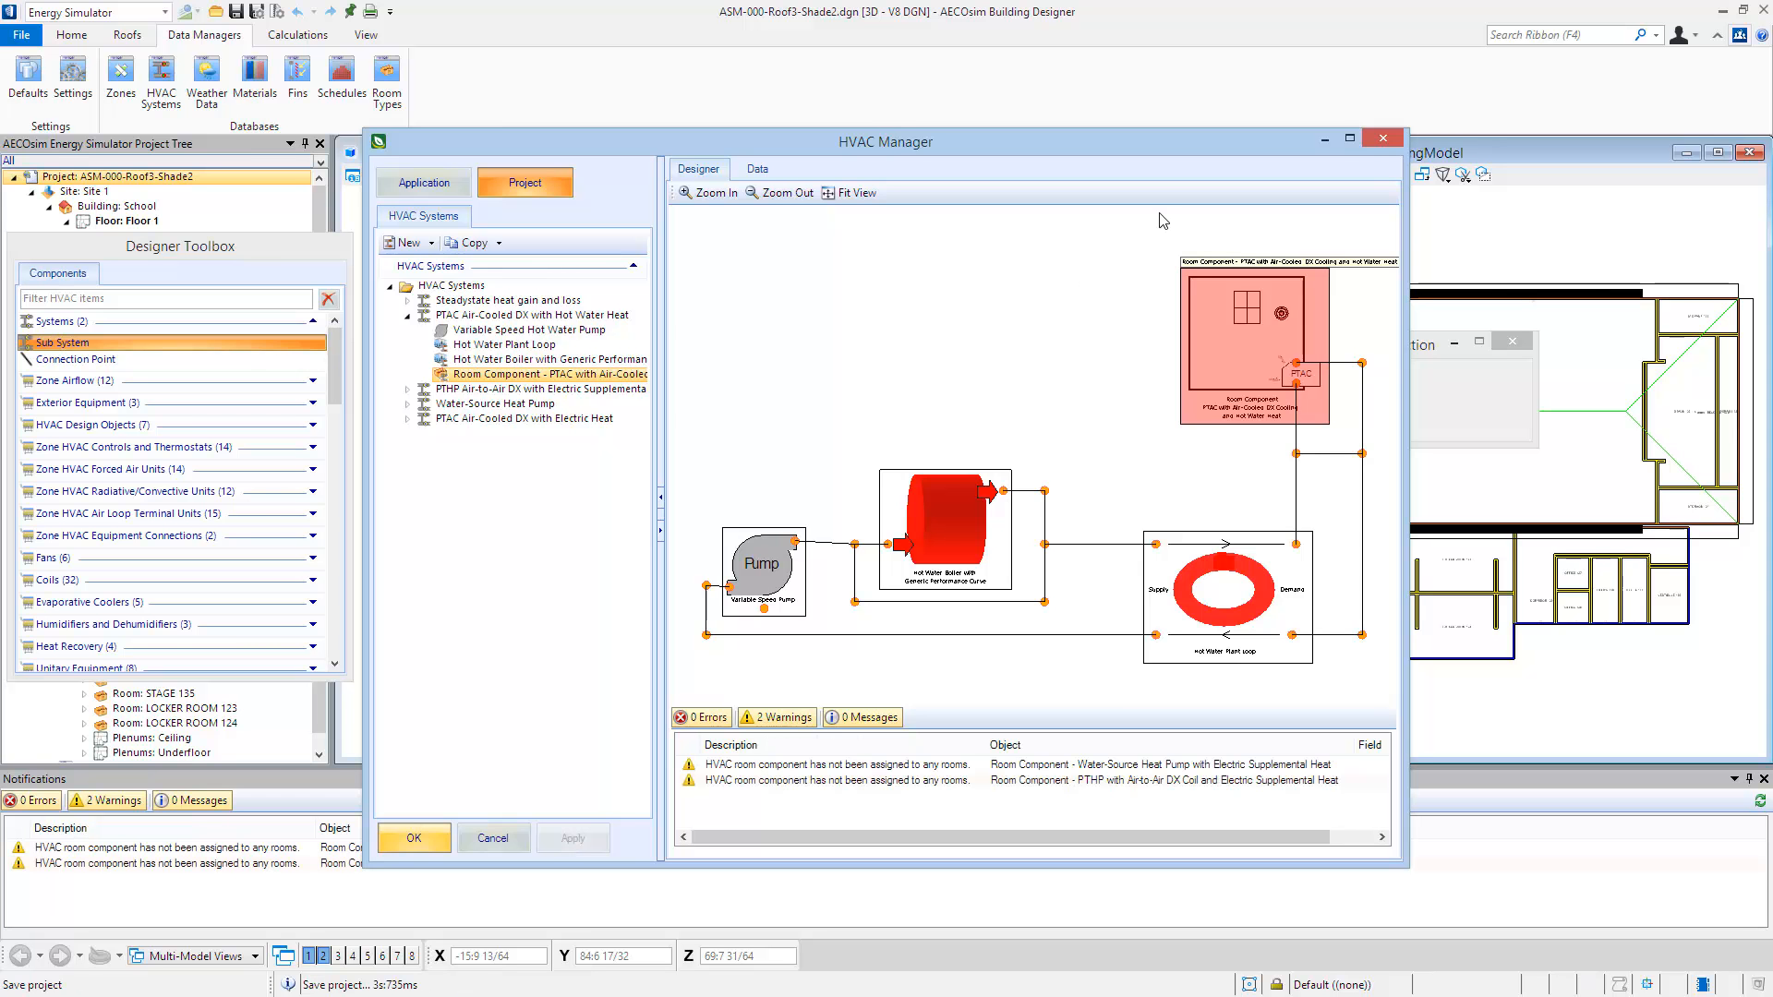
pyautogui.click(413, 838)
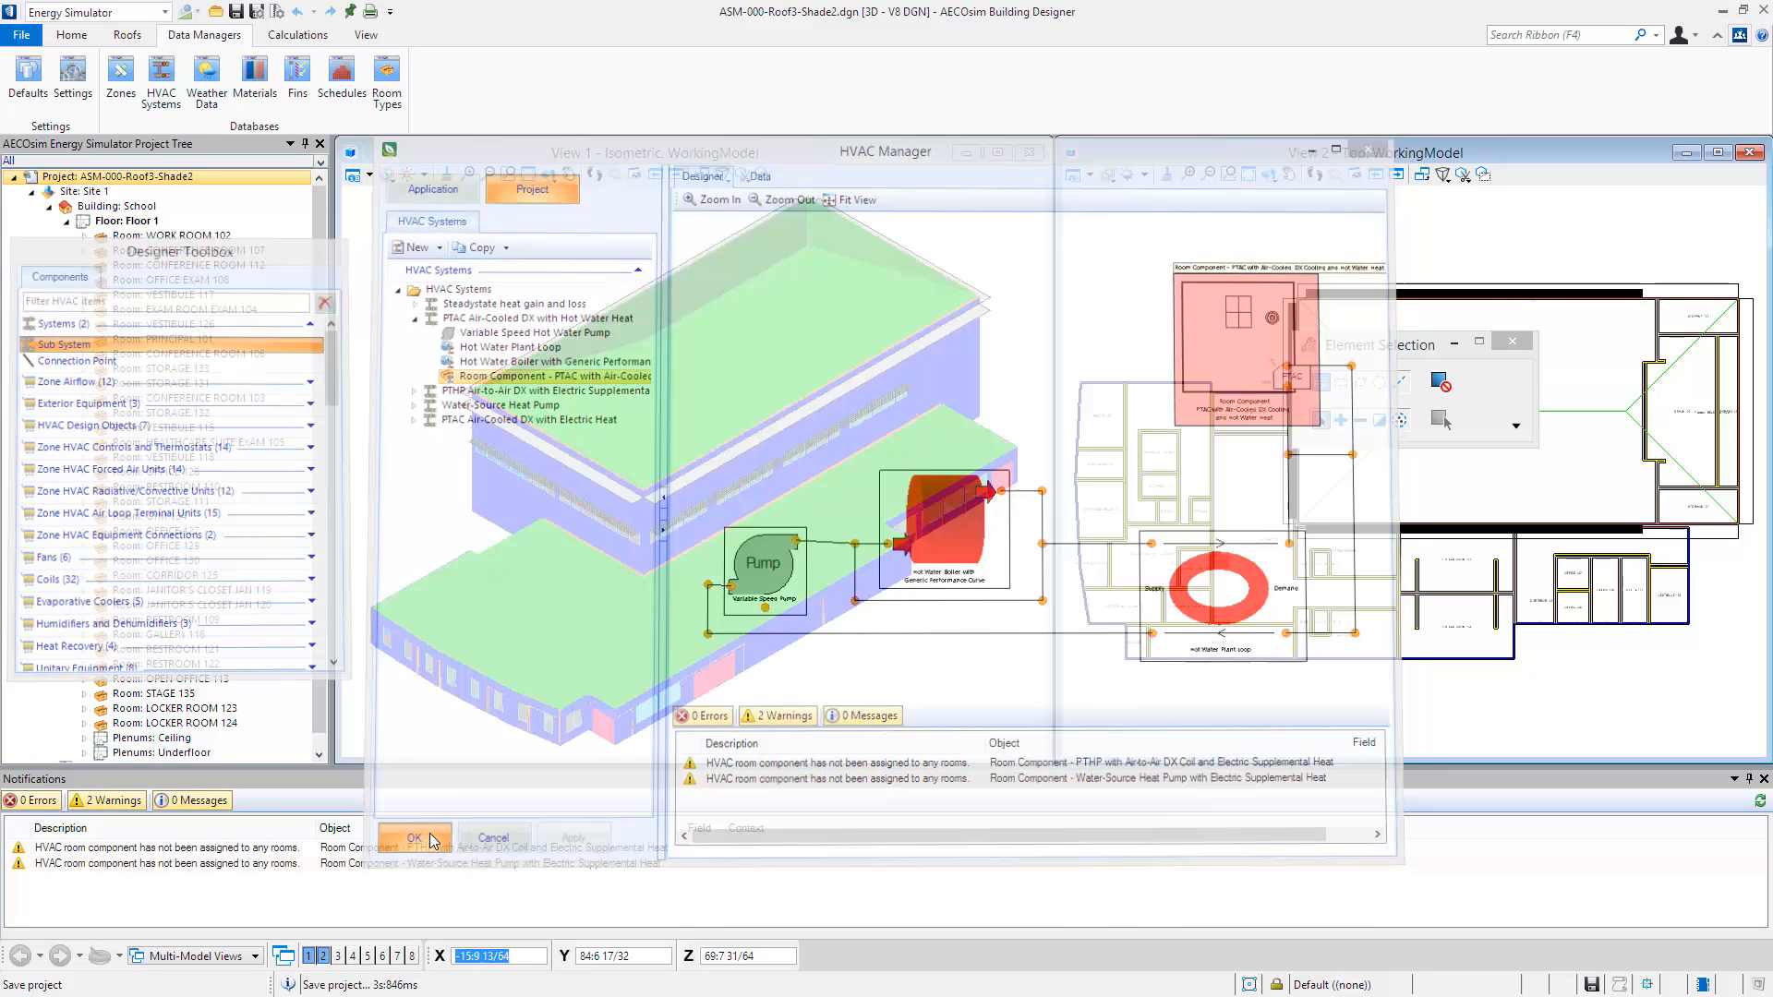
pyautogui.click(237, 11)
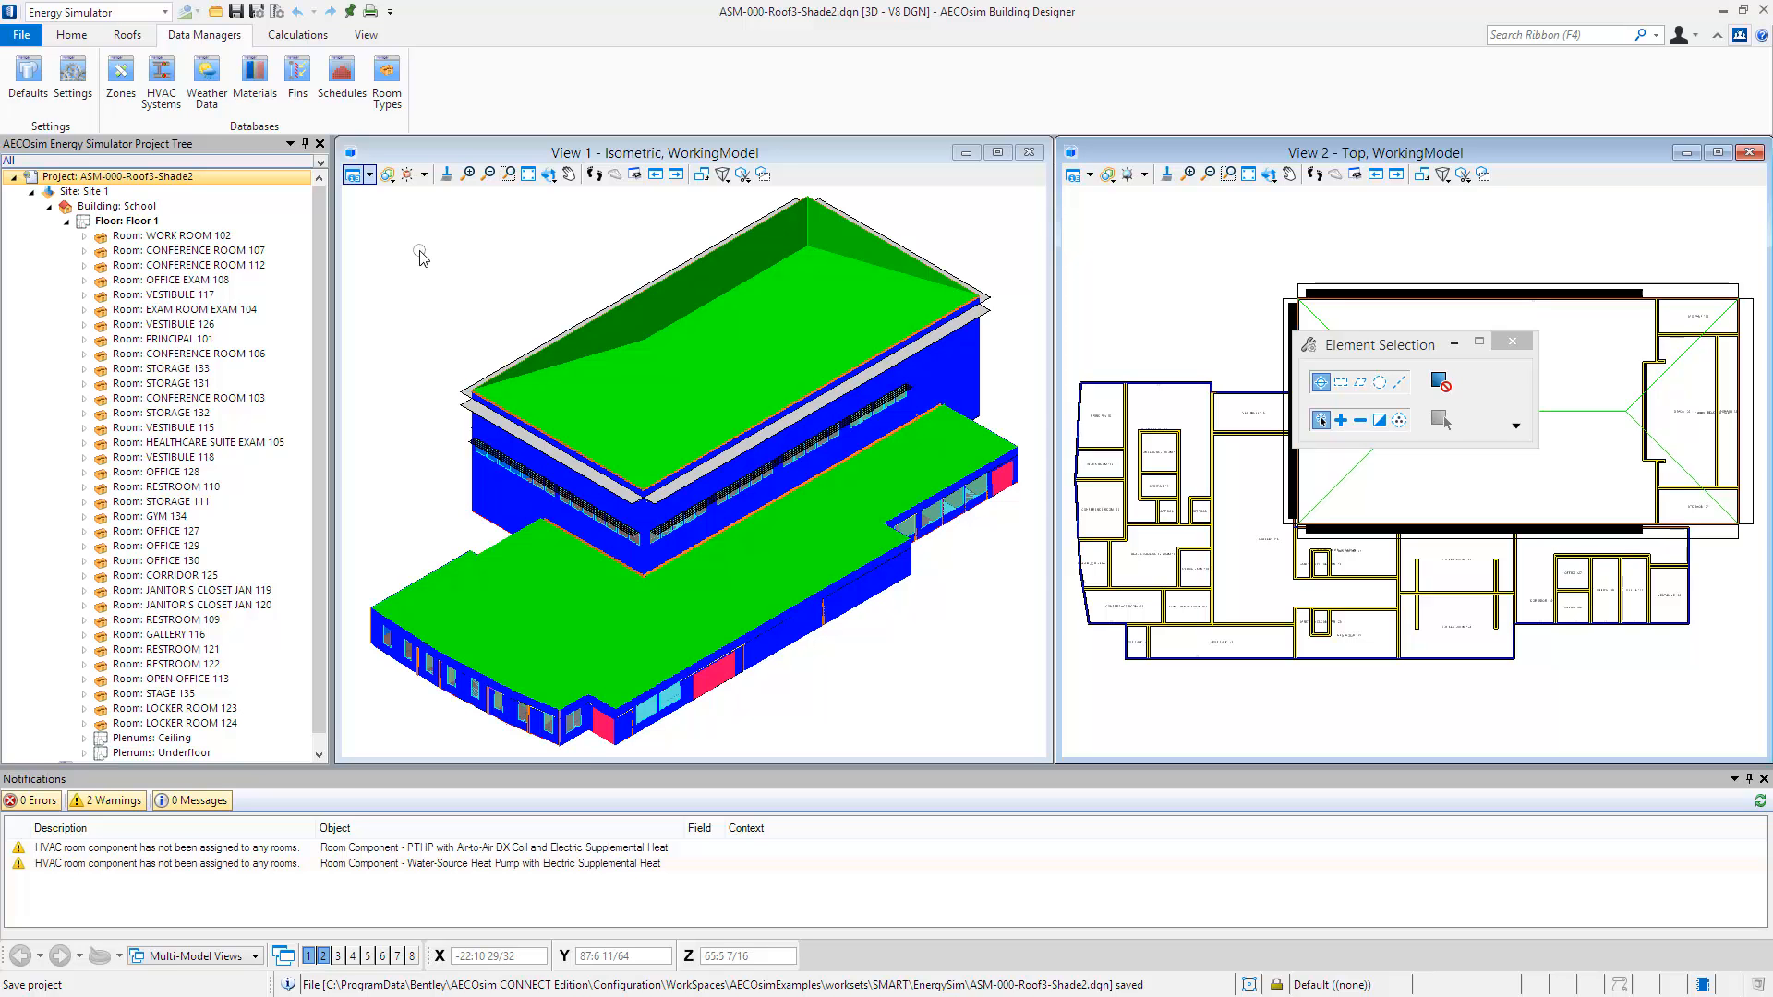
# Open a new simulation setup, select the Floor 1 zone, and name it "Simulation with PTAC with Hot Water Haet".
pyautogui.click(314, 39)
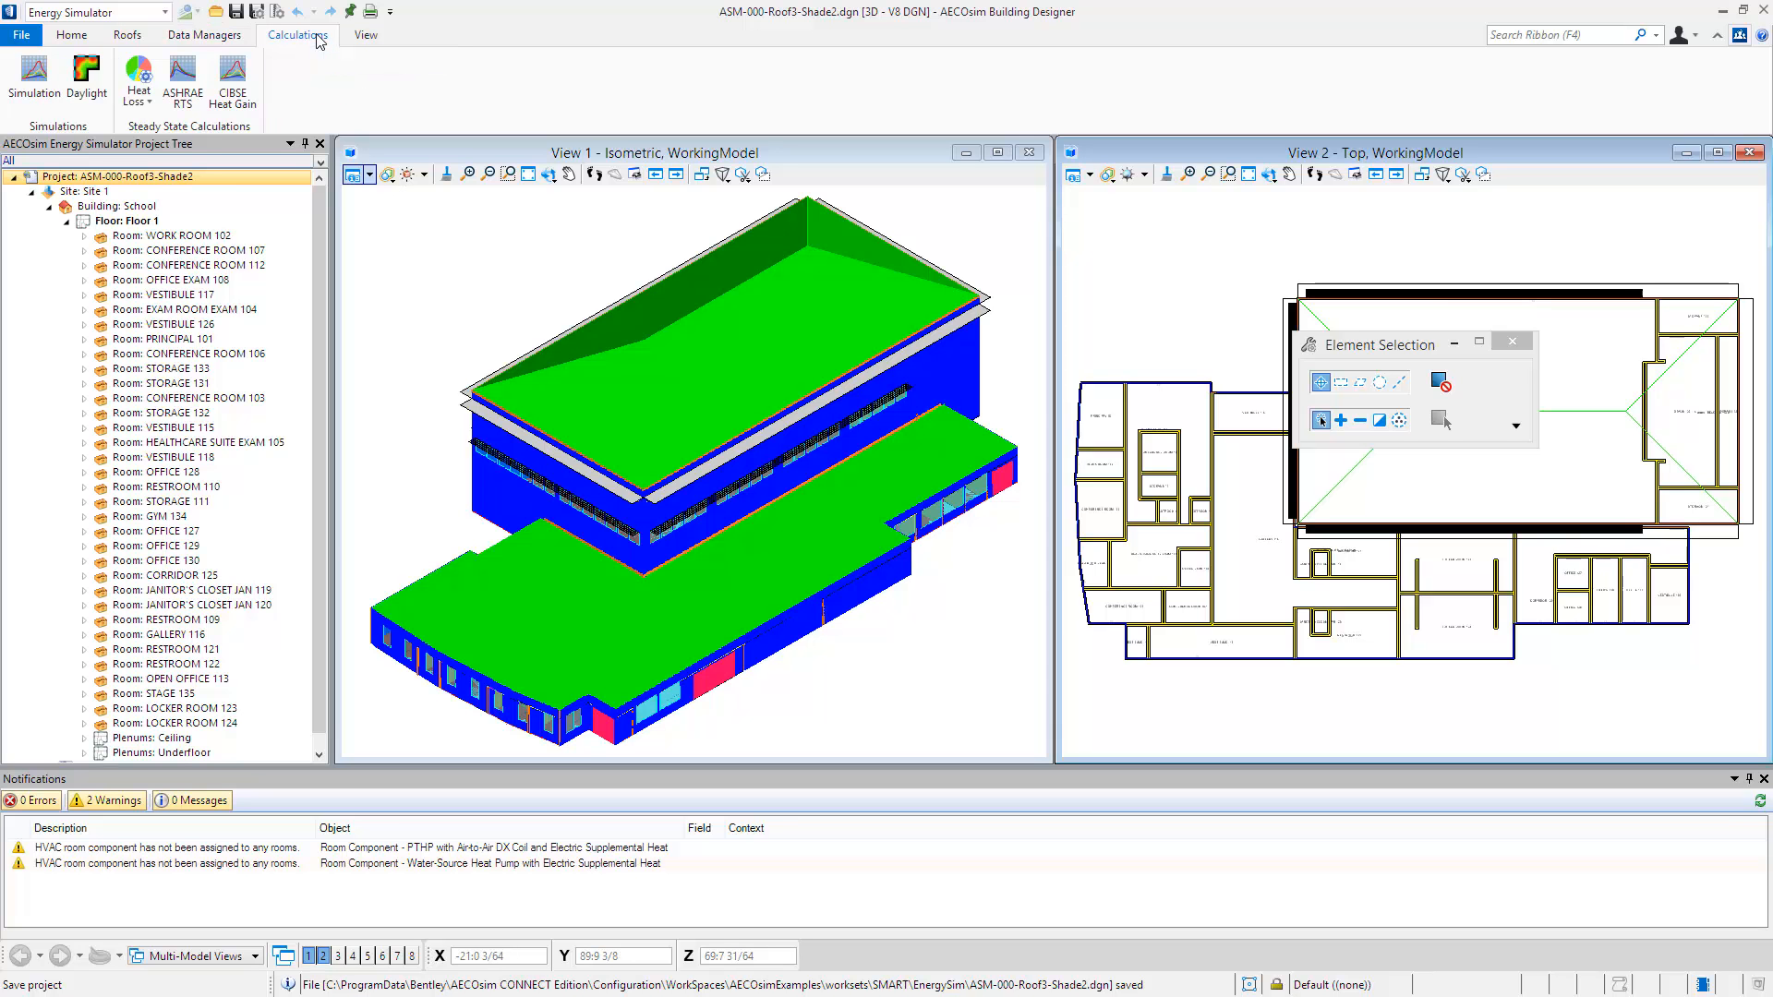
pyautogui.click(36, 79)
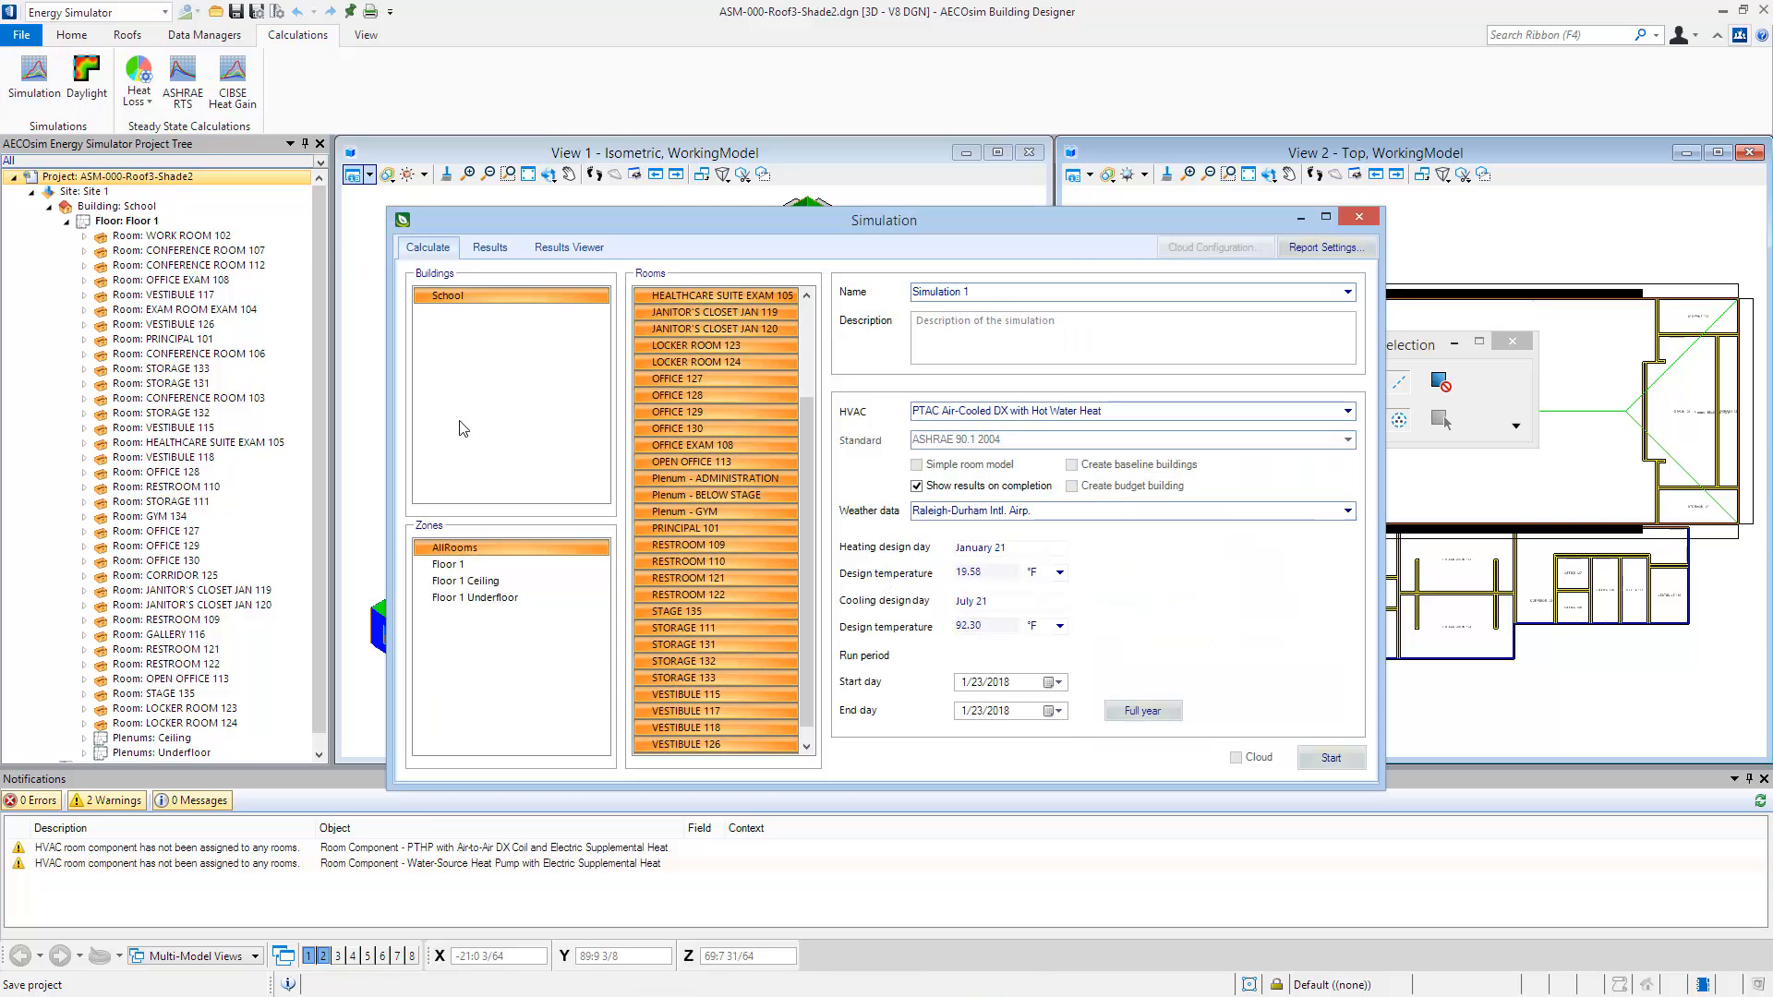
pyautogui.click(572, 562)
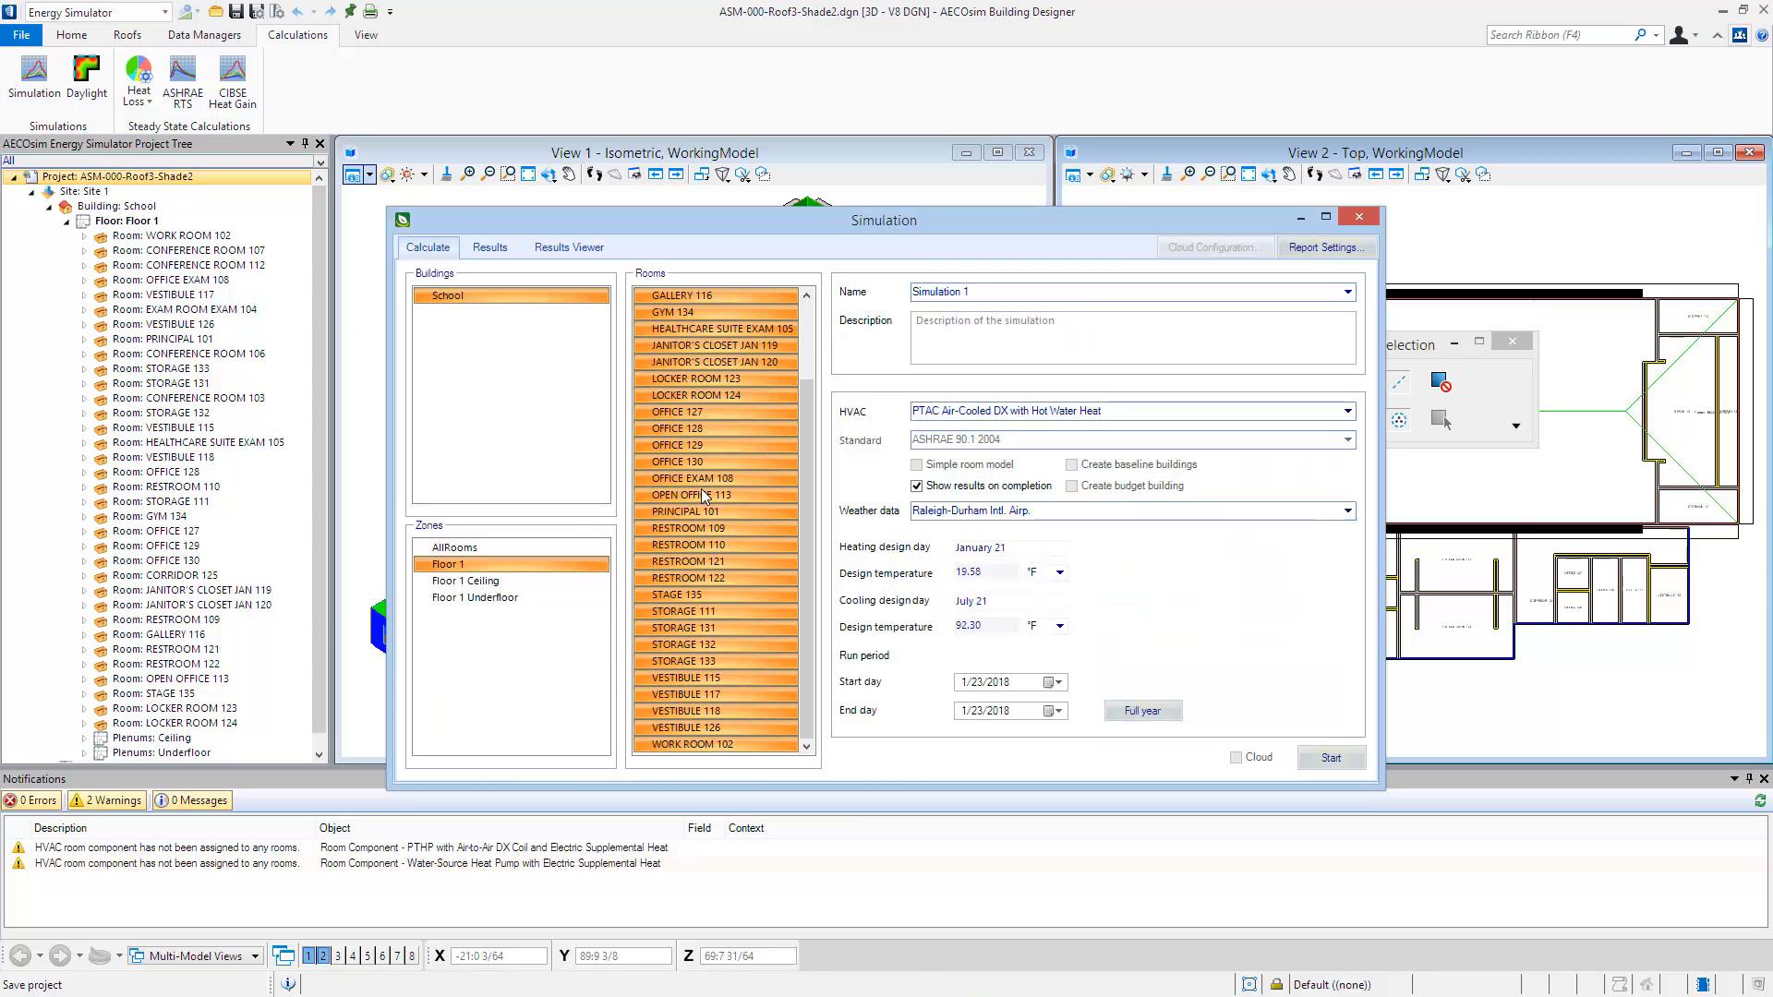
pyautogui.click(986, 290)
pyautogui.write('Simulation with PTAC with Hot Water Haet')
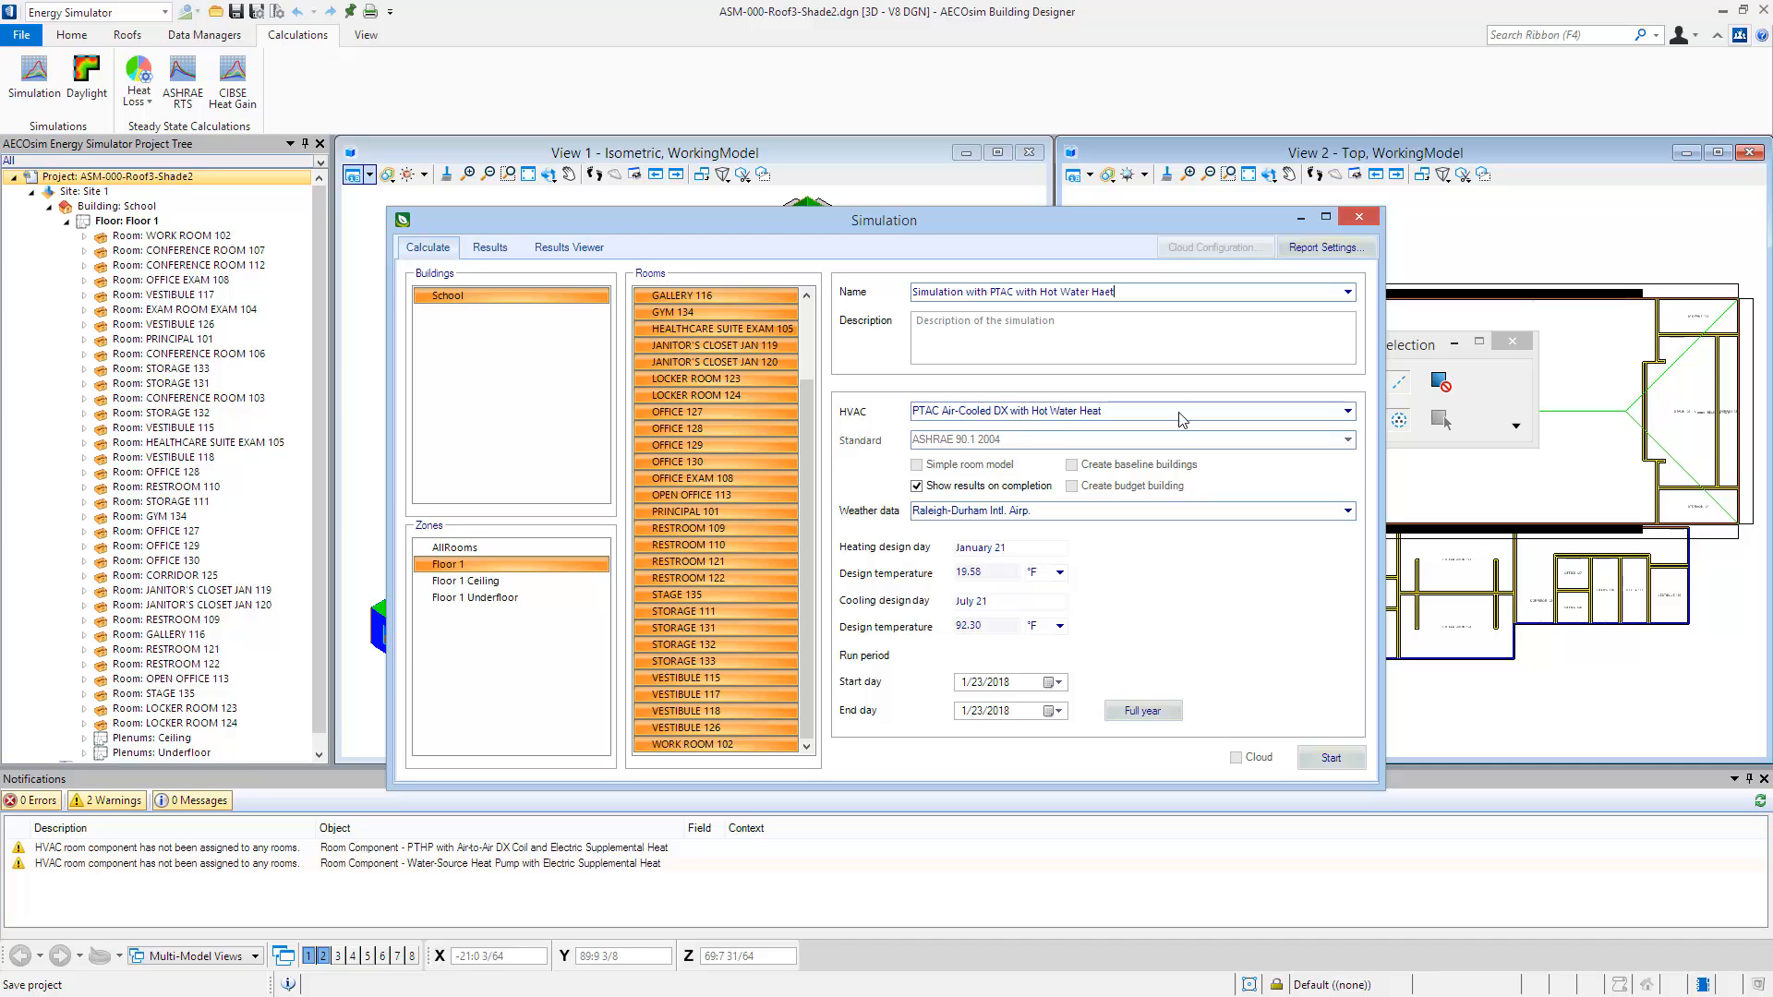
# Run the simulation for the full year with PTAC Air-Cooled DX with Hot Water Heat as the HVAC system.
pyautogui.click(1182, 415)
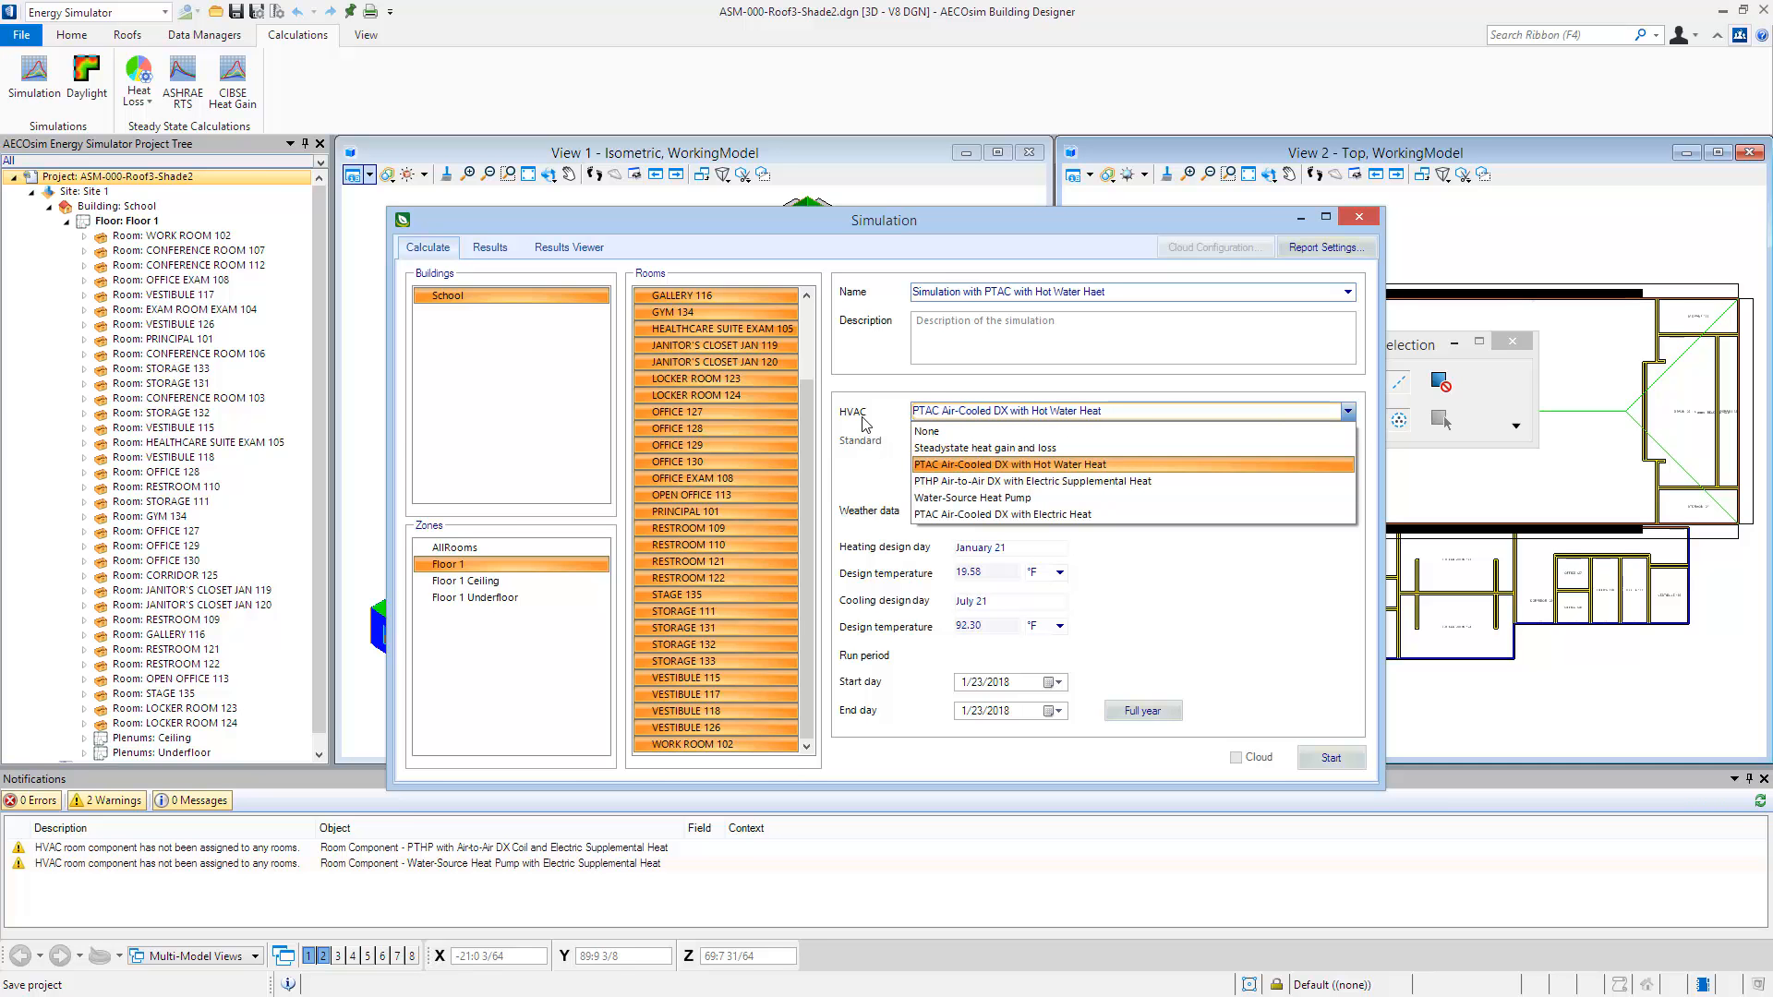
pyautogui.click(914, 463)
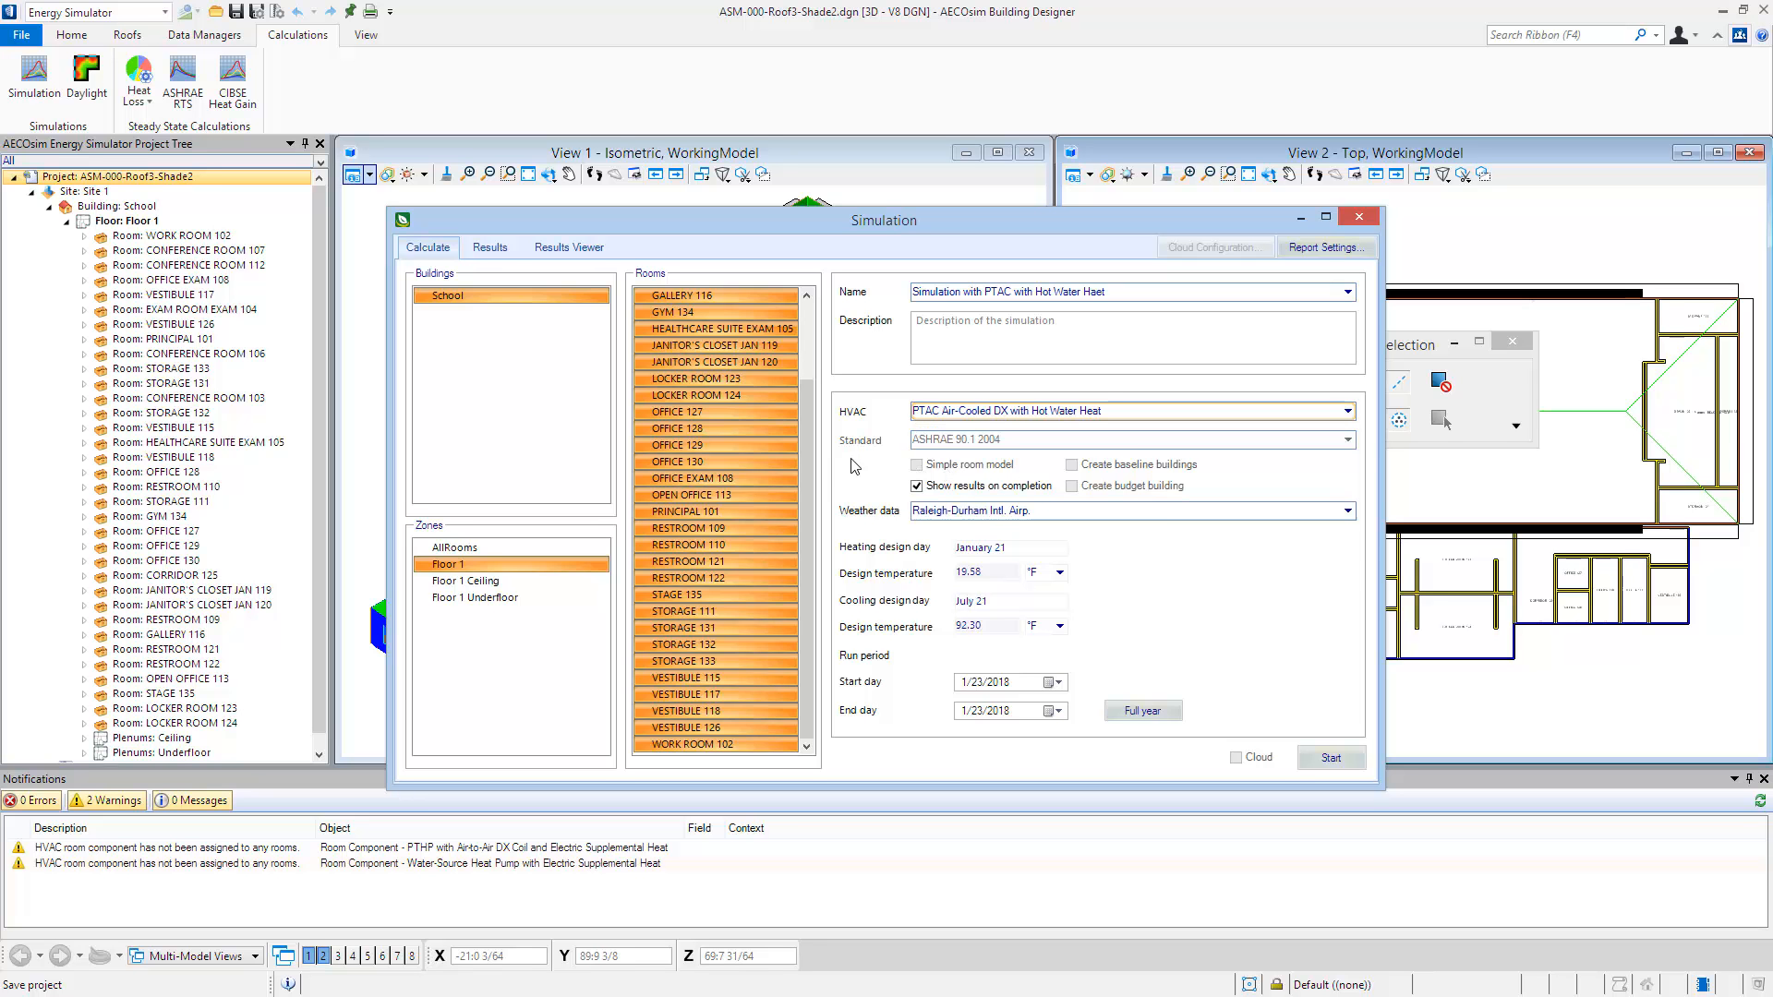
pyautogui.click(1142, 711)
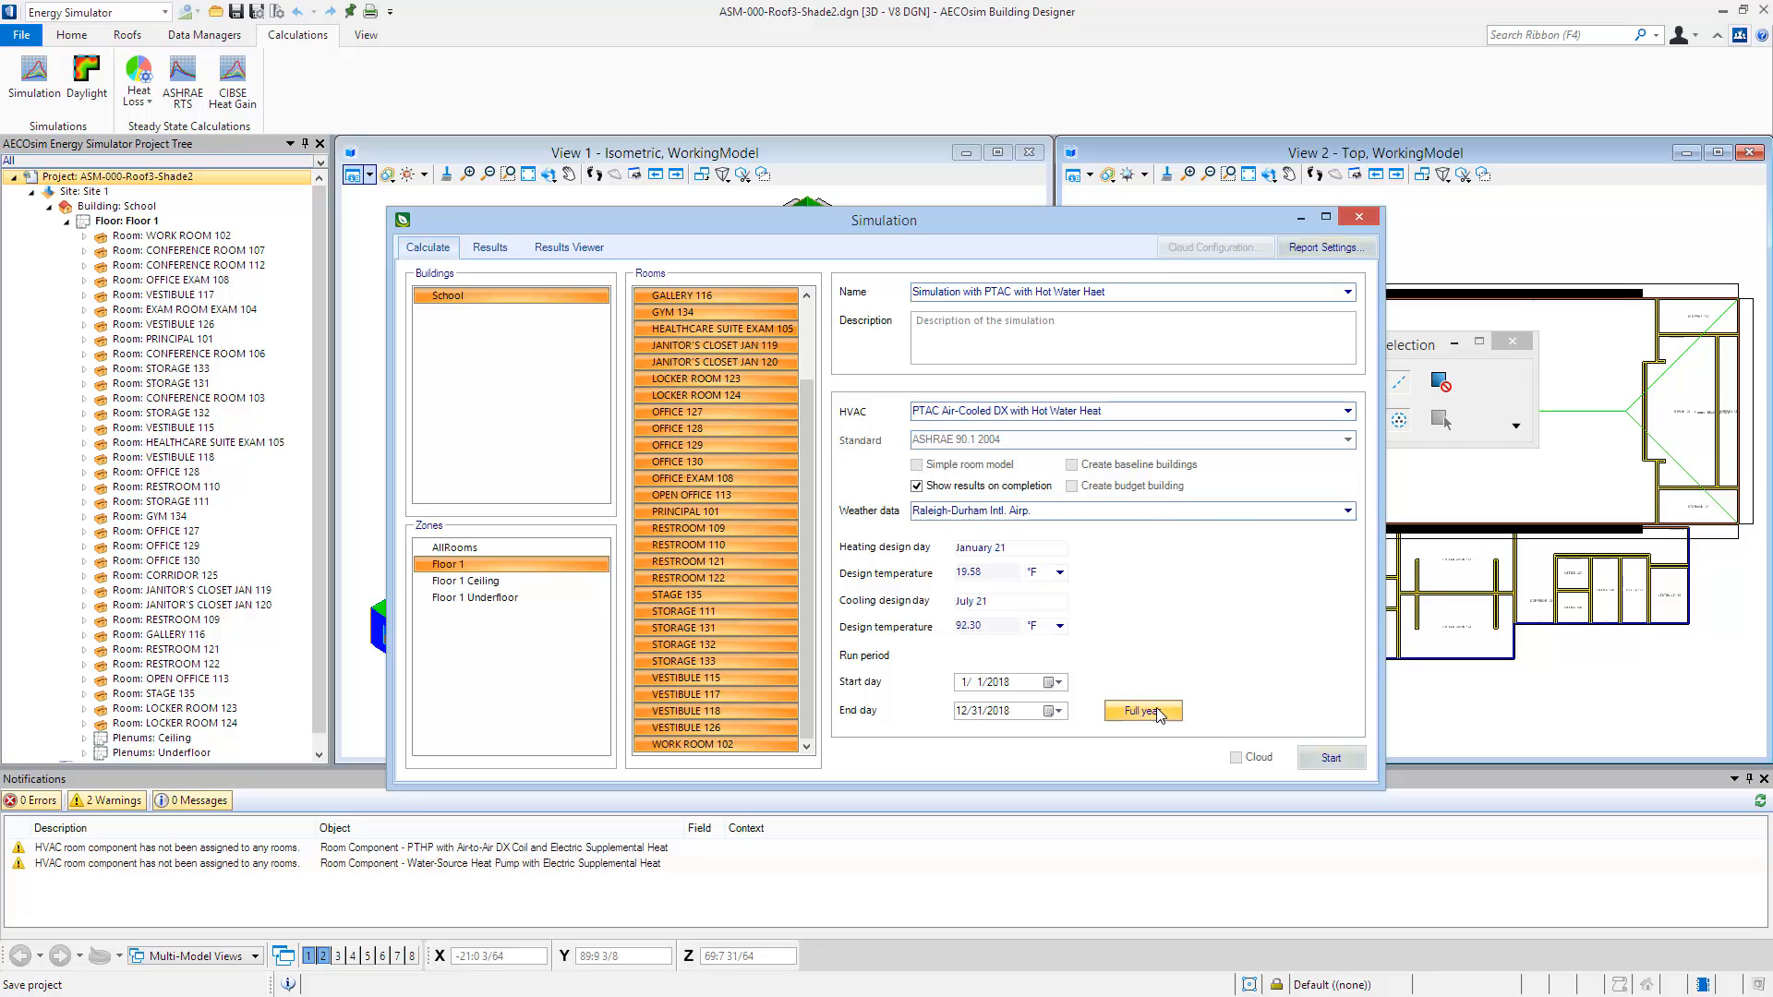
pyautogui.click(1337, 761)
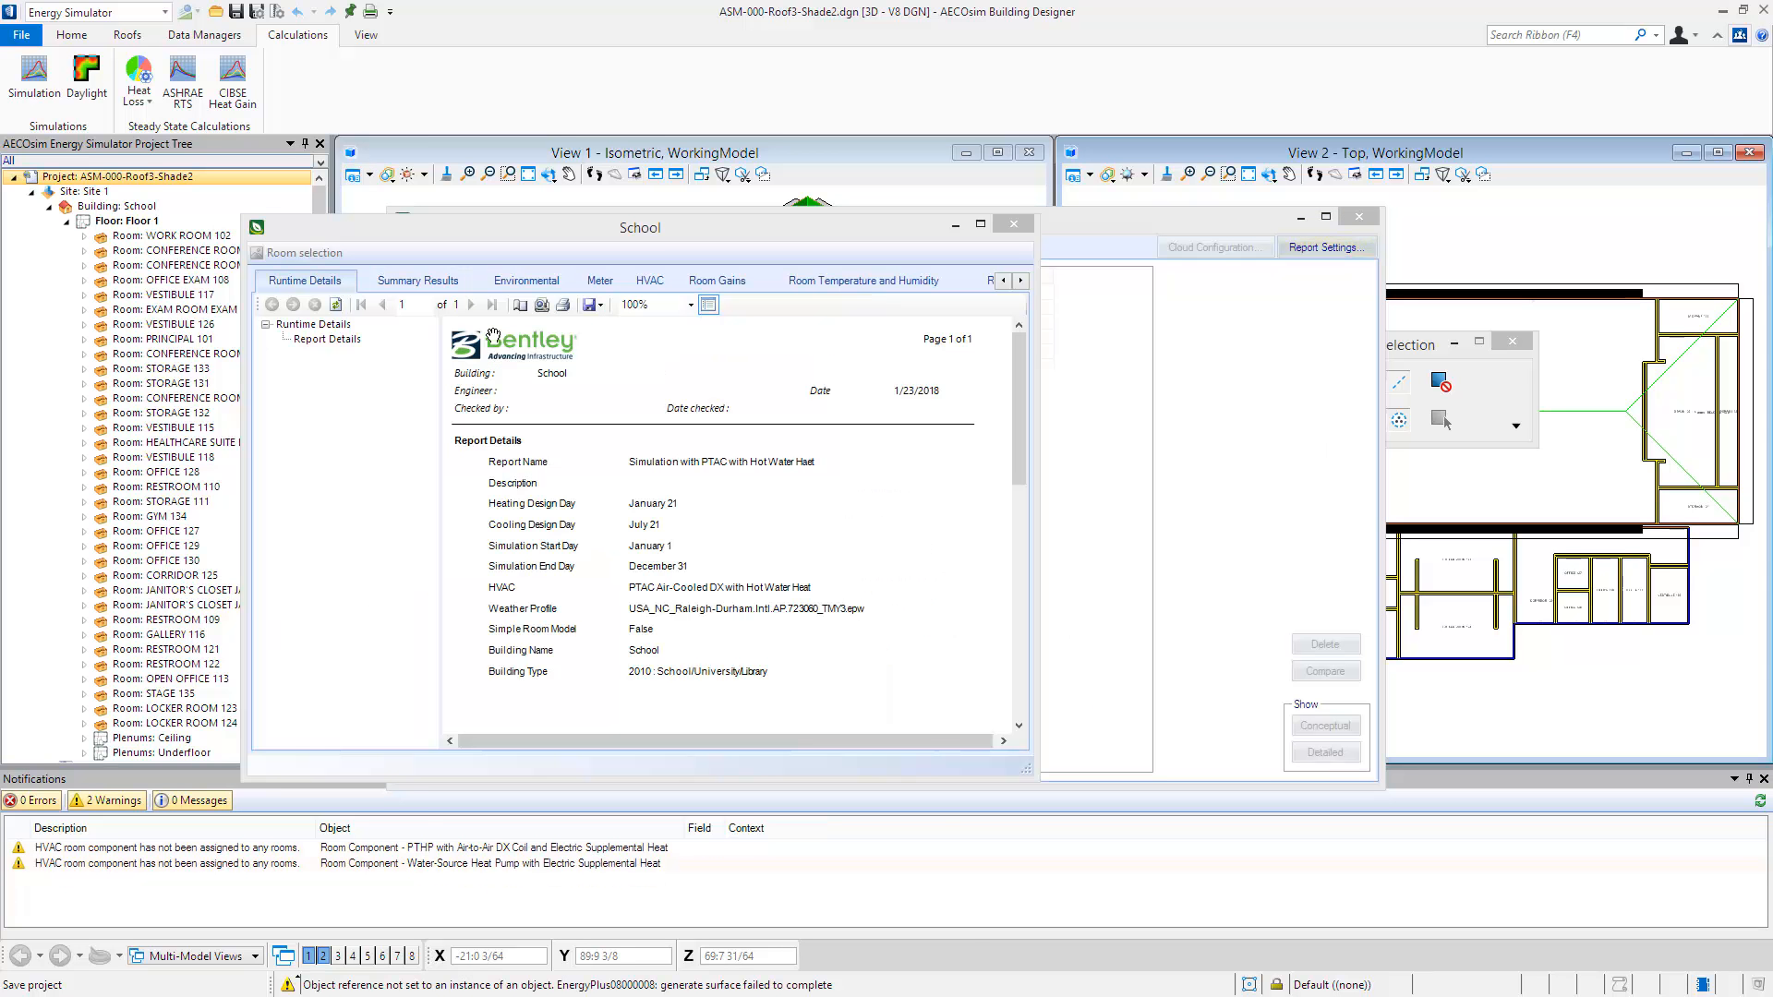
# Examine the End Uses table in the Summary Results of the School simulation report.
pyautogui.click(411, 281)
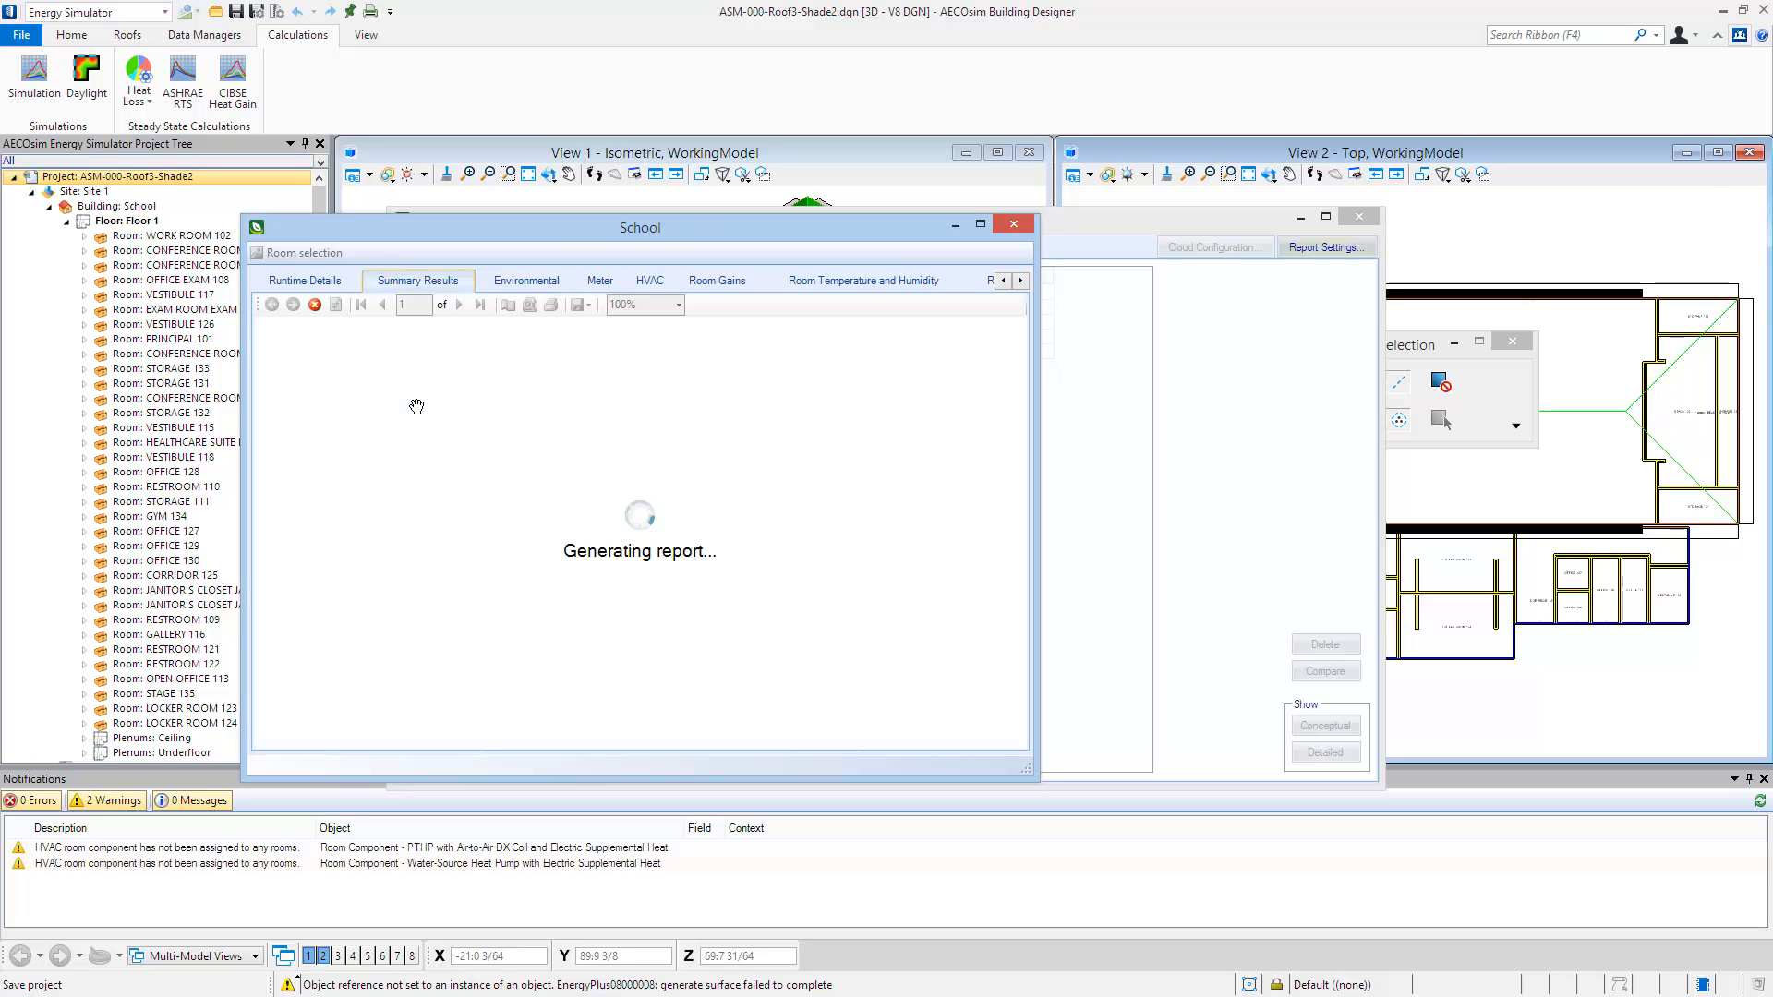
pyautogui.click(315, 398)
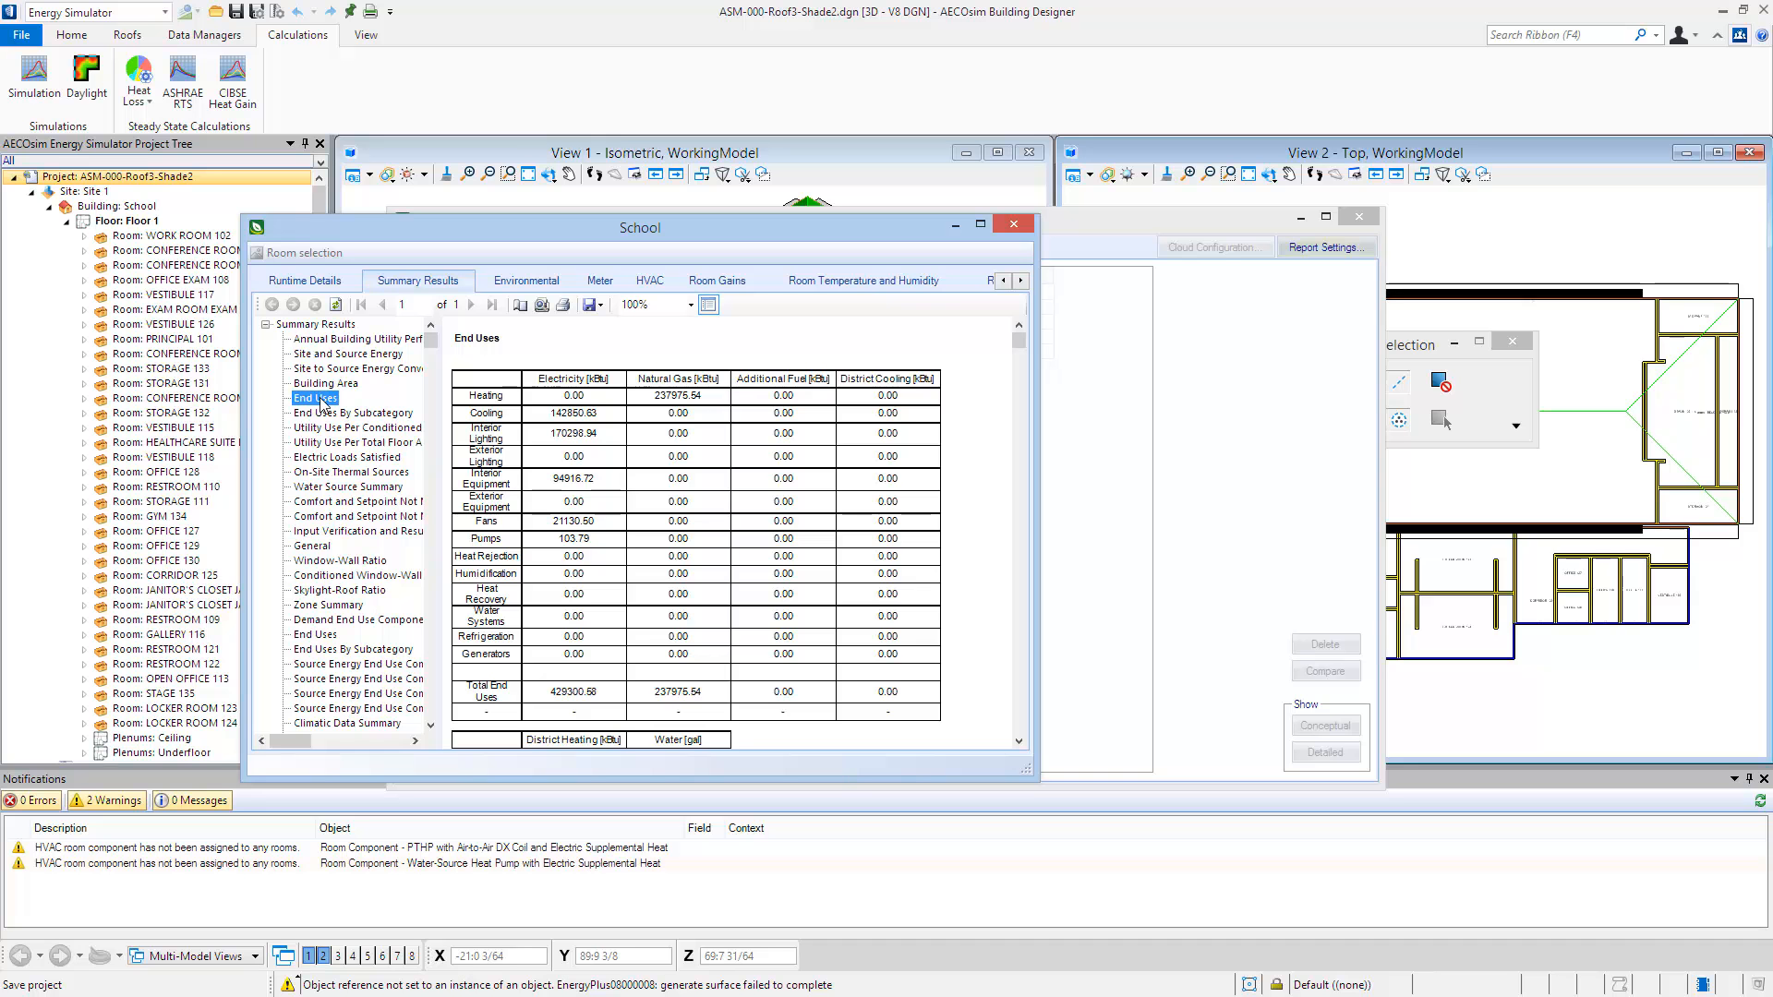